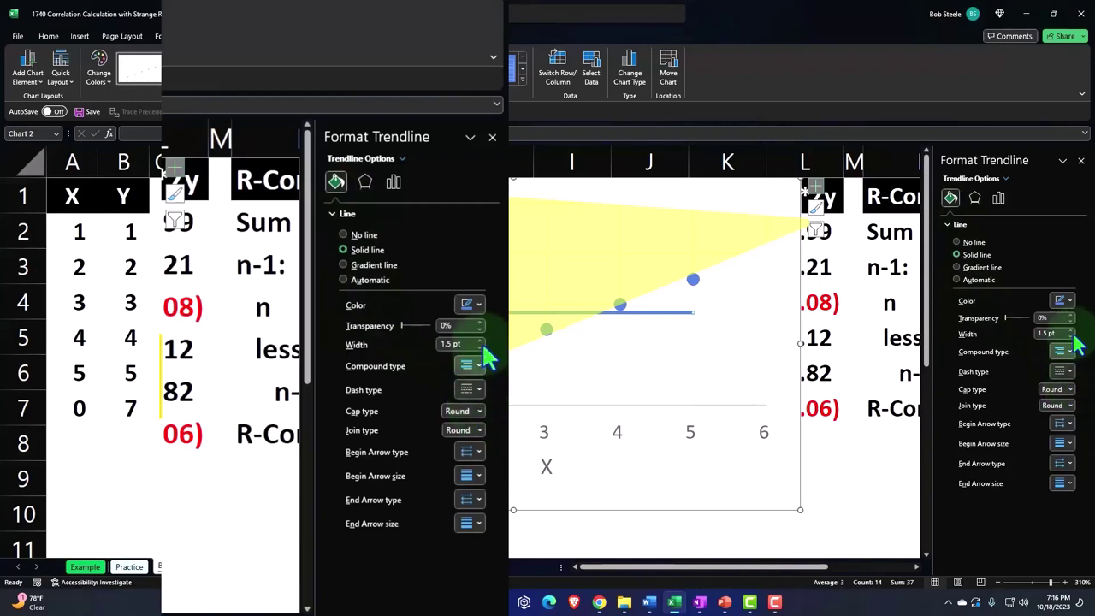
Make the scatter chart's trendline yellow from Standard Colors and close the Format Trendline pane.
click(478, 304)
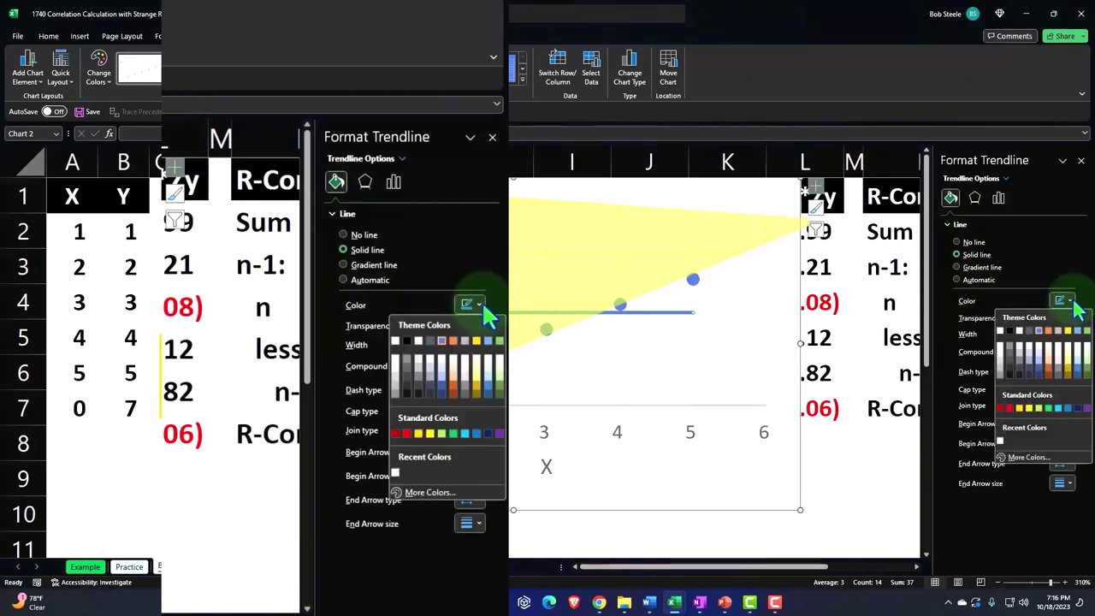
click(1026, 409)
click(1080, 160)
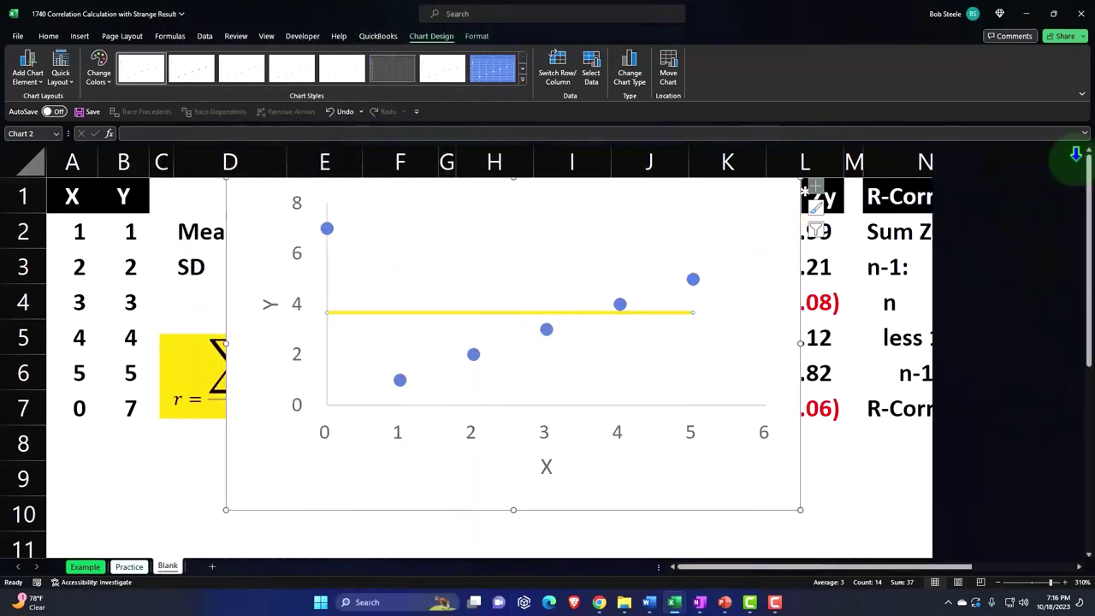
Move the chart off columns H–O to sit below the Z-score and correlation tables.
drag(242, 213, 726, 272)
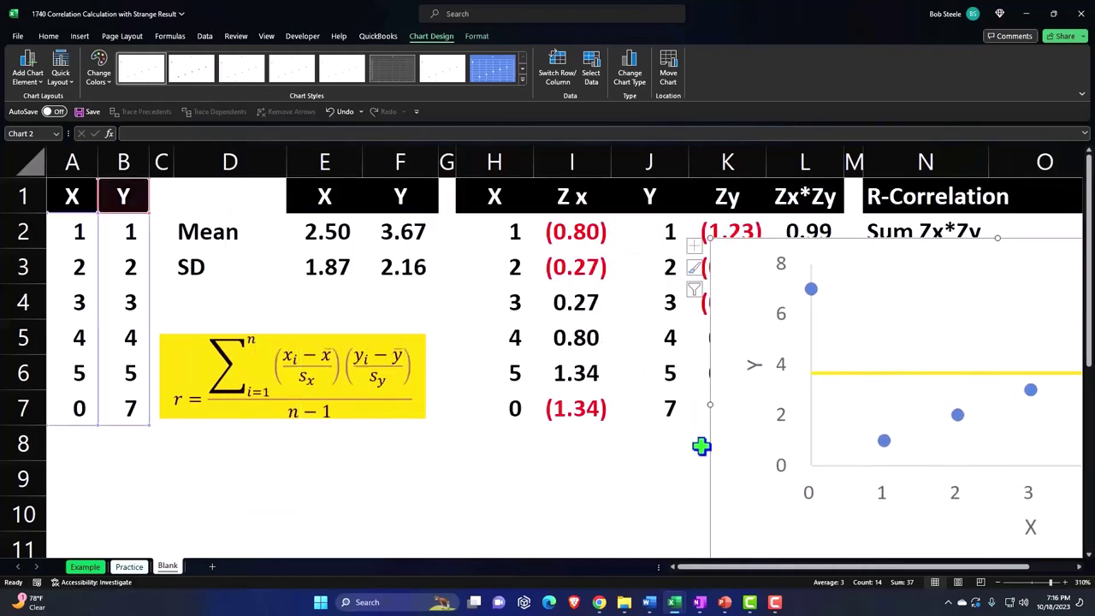
drag(709, 567, 760, 567)
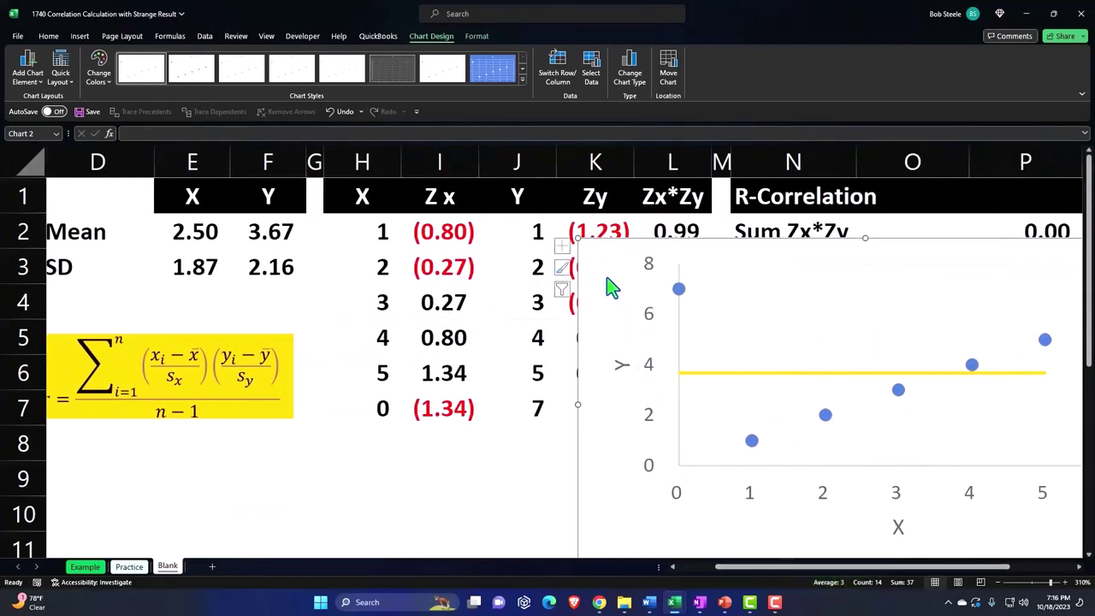
drag(611, 287, 902, 302)
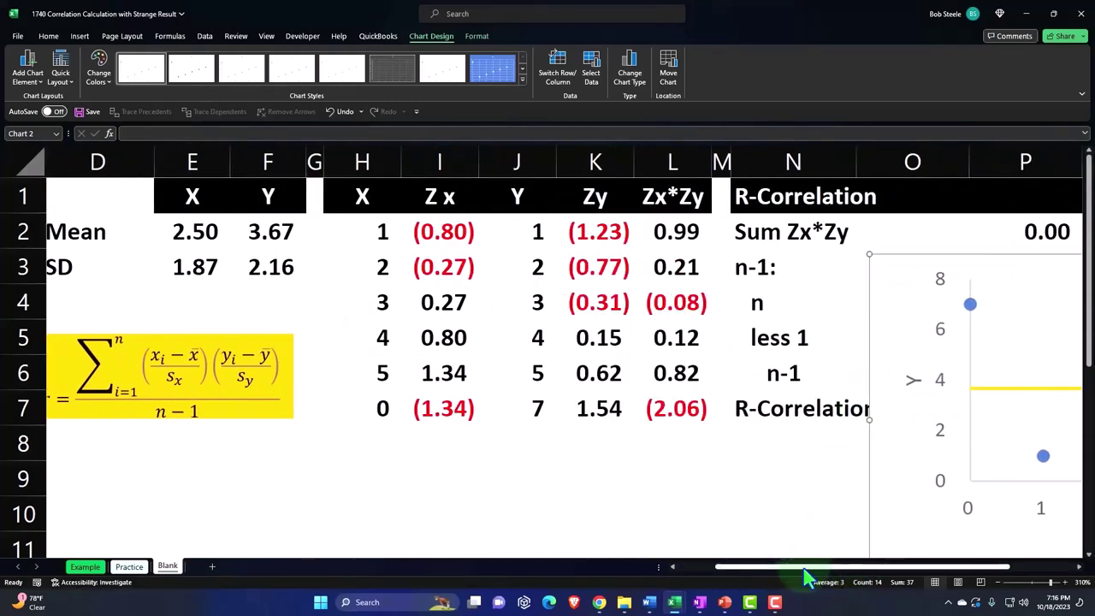
drag(804, 568, 851, 567)
drag(667, 299, 477, 496)
scroll(463, 427, down, 2)
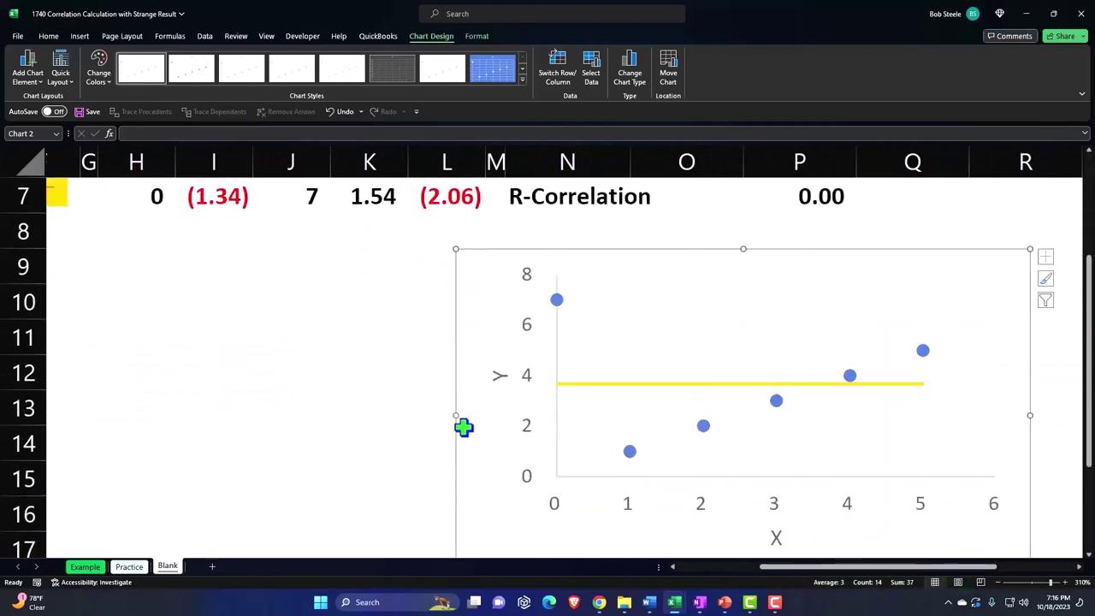
drag(484, 281, 278, 274)
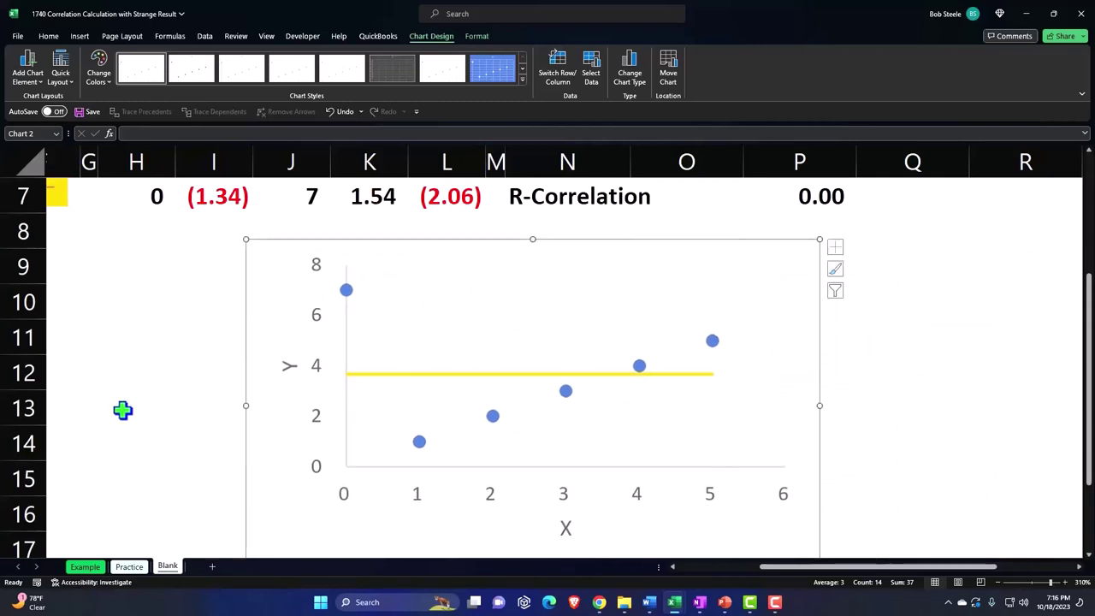
scroll(121, 413, up, 2)
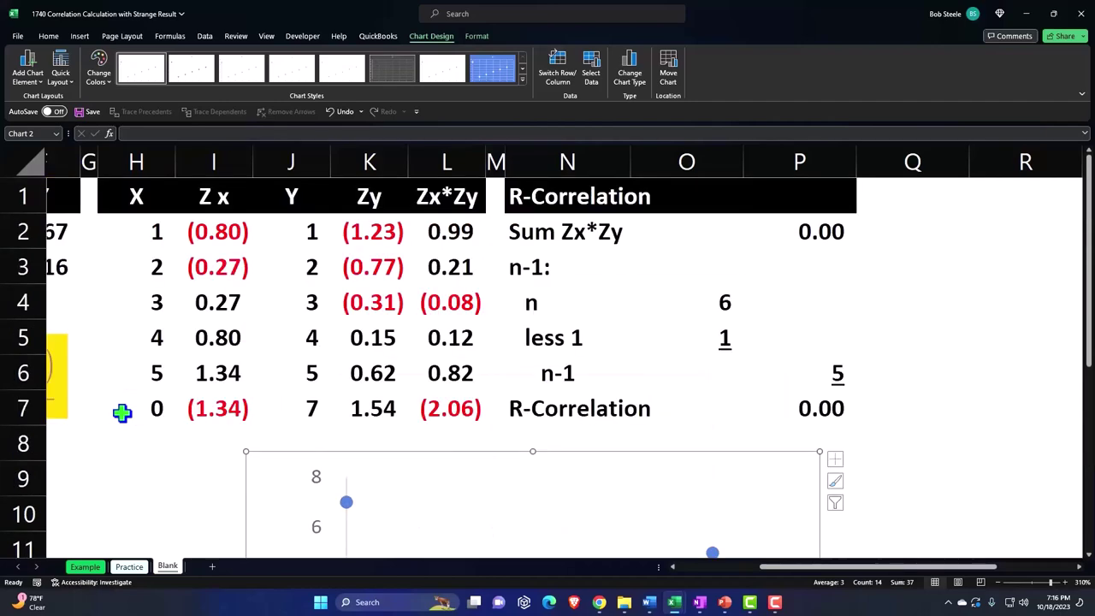
Deselect the chart, select cell D4 and switch to the Data tab.
click(398, 300)
key(Home)
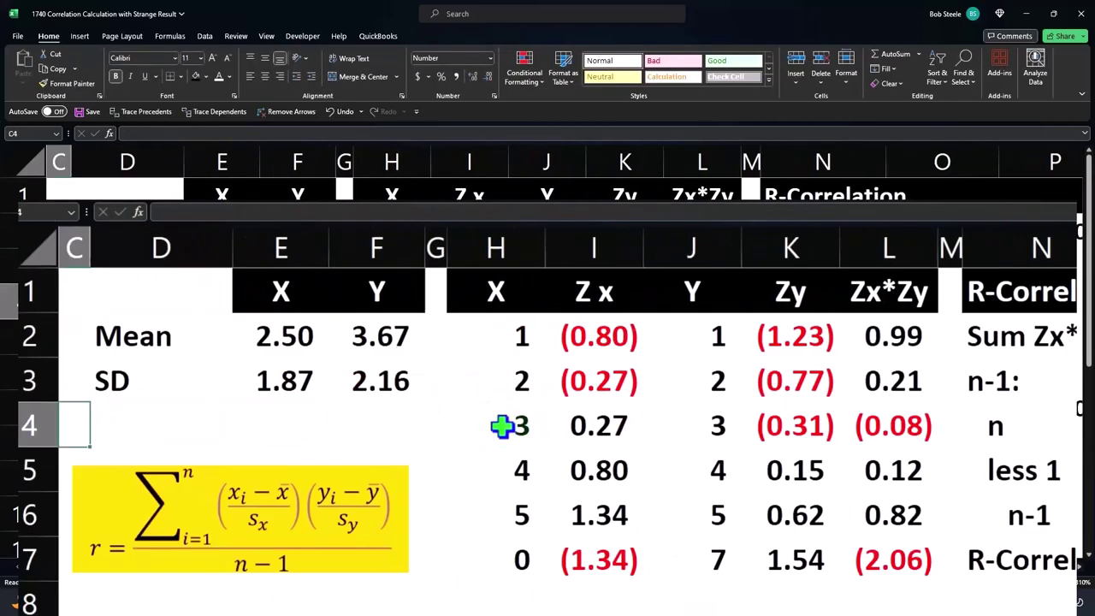
key(Left)
key(Left)
click(274, 414)
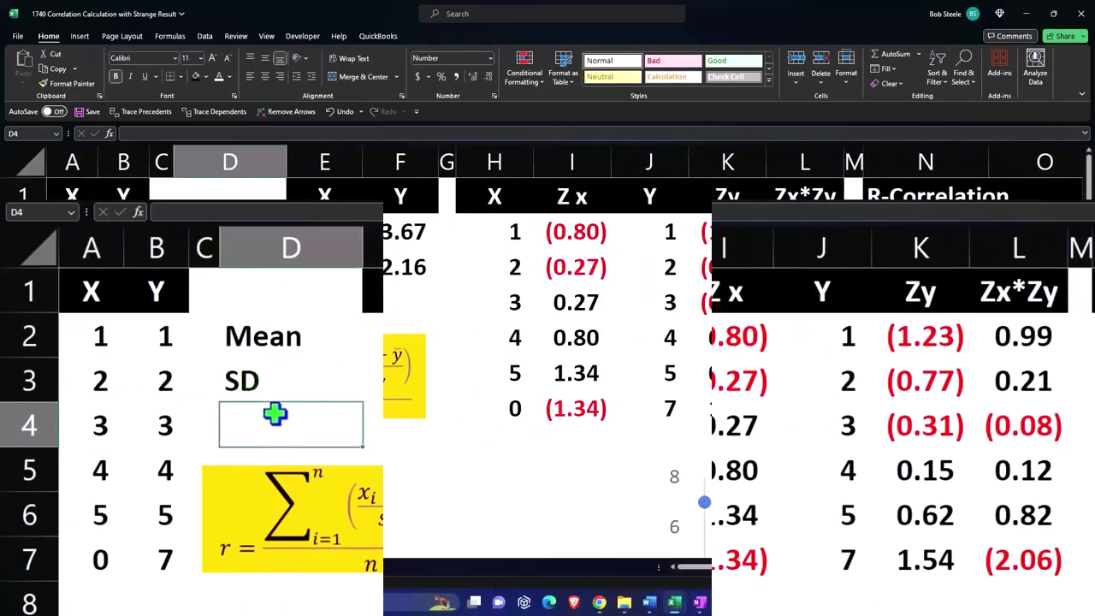
click(205, 37)
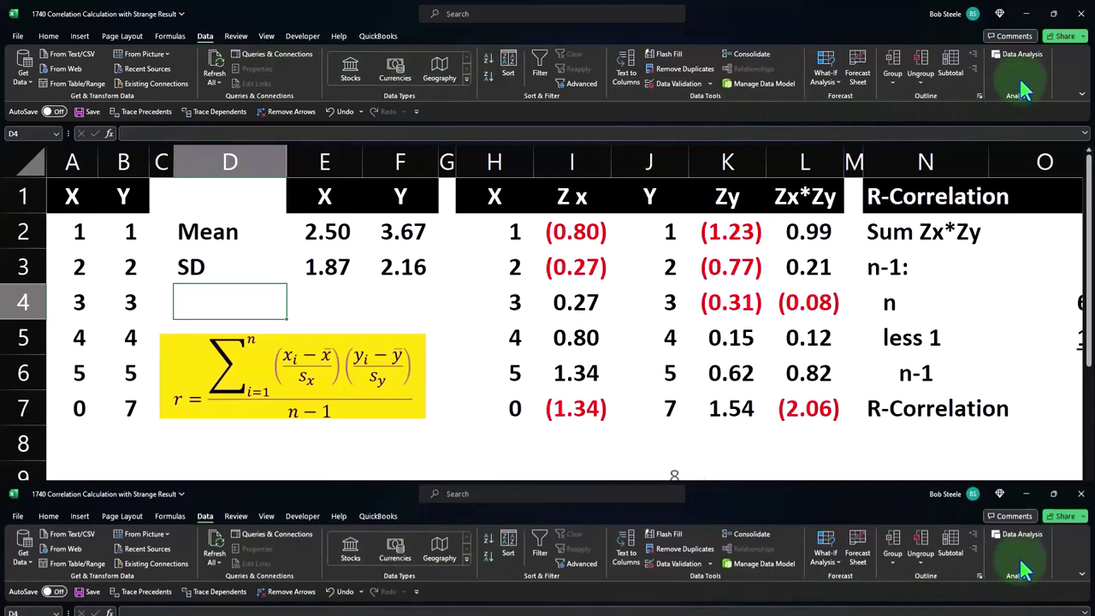
In File > Options > Add-ins, confirm Analysis ToolPak is checked under Excel Add-ins, then close the list.
click(17, 36)
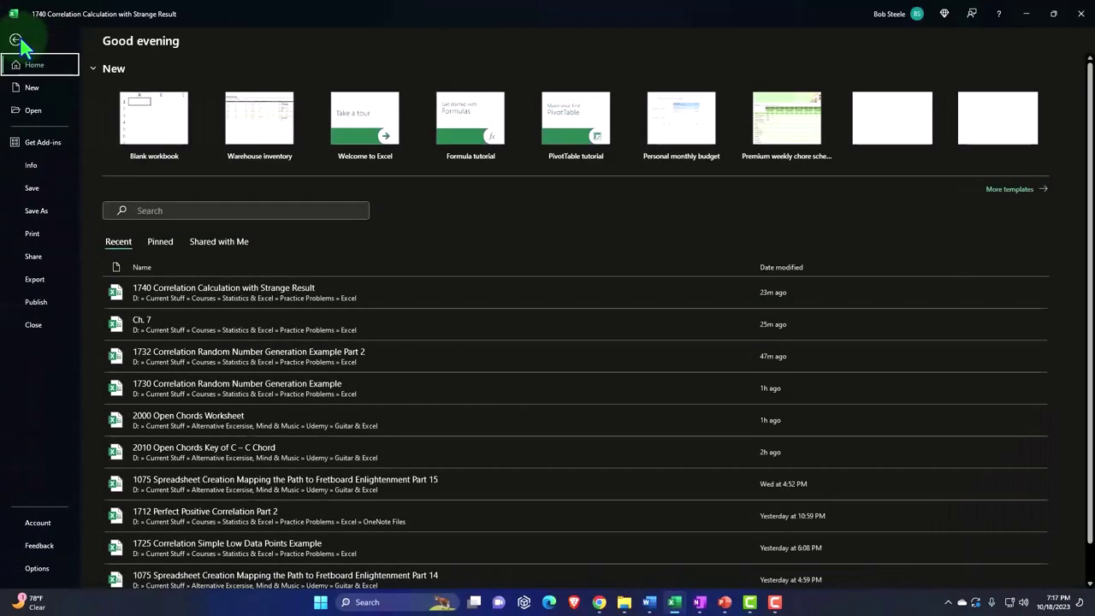
click(37, 567)
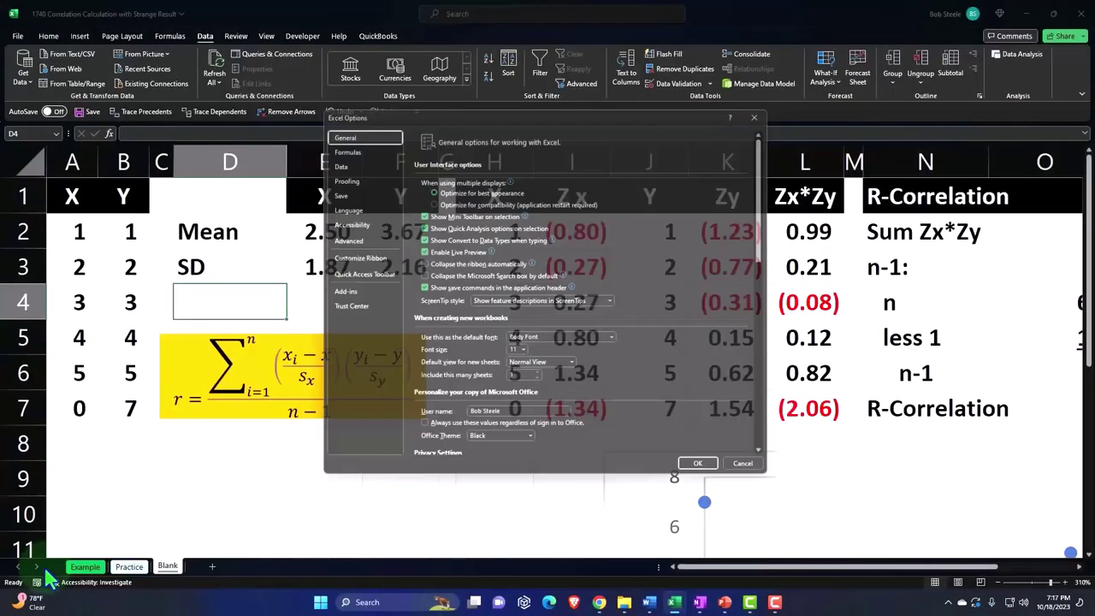
click(336, 293)
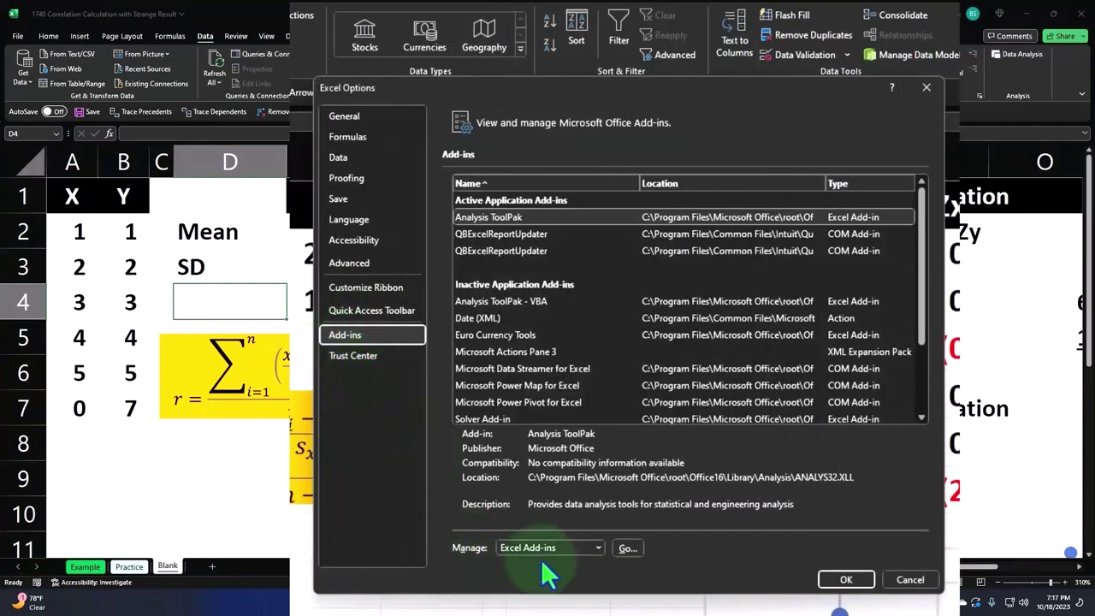
click(627, 548)
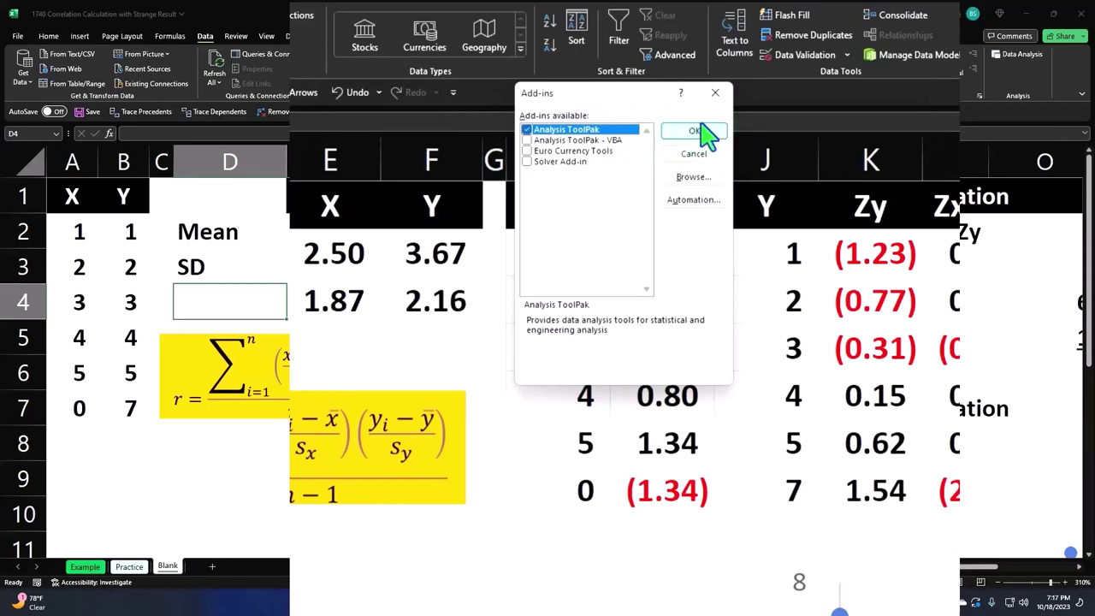
click(715, 95)
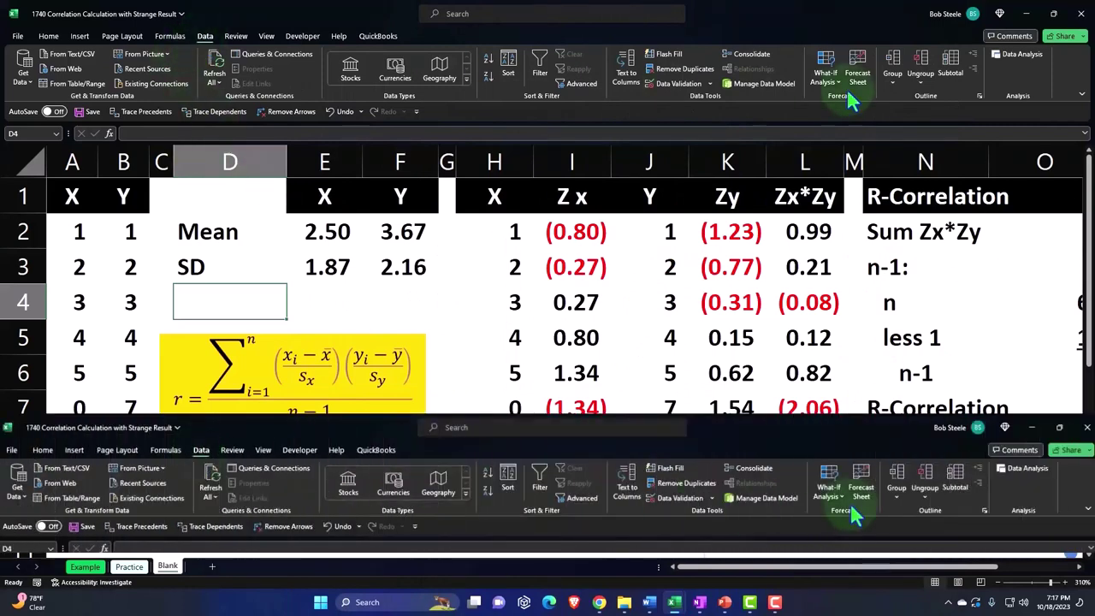
Start a Data Analysis Correlation with input range $A$1:$B$7 including labels.
click(1019, 54)
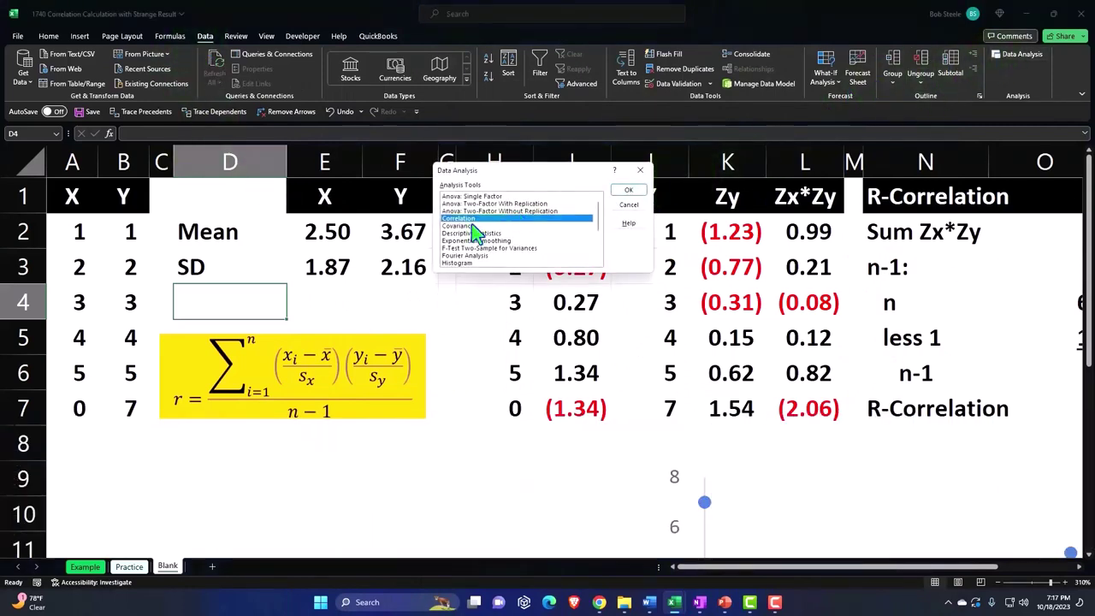
click(628, 190)
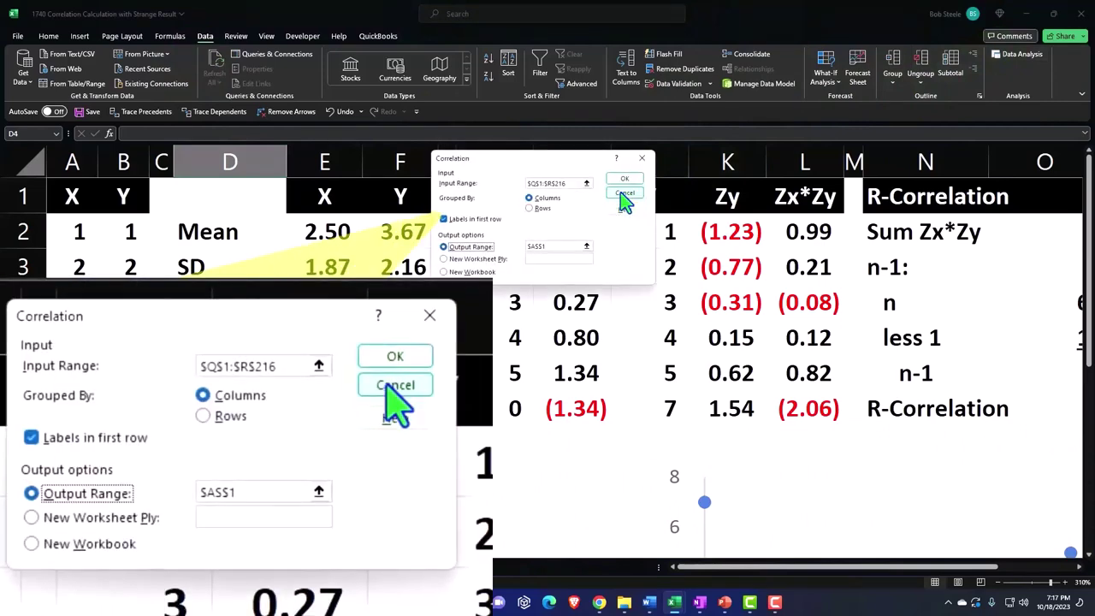
click(586, 183)
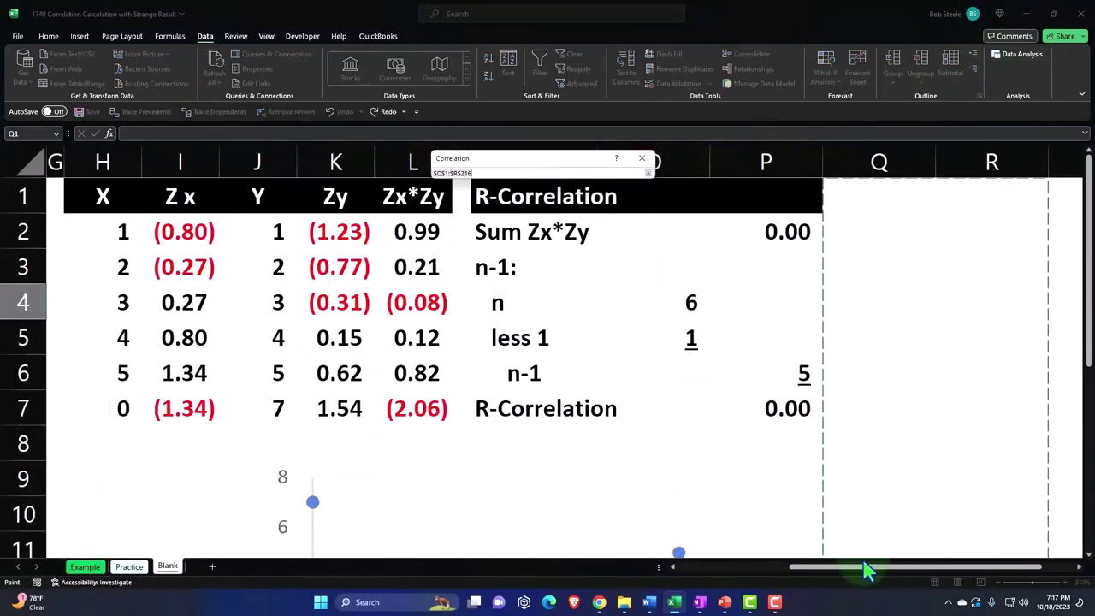
drag(865, 570, 640, 561)
click(73, 203)
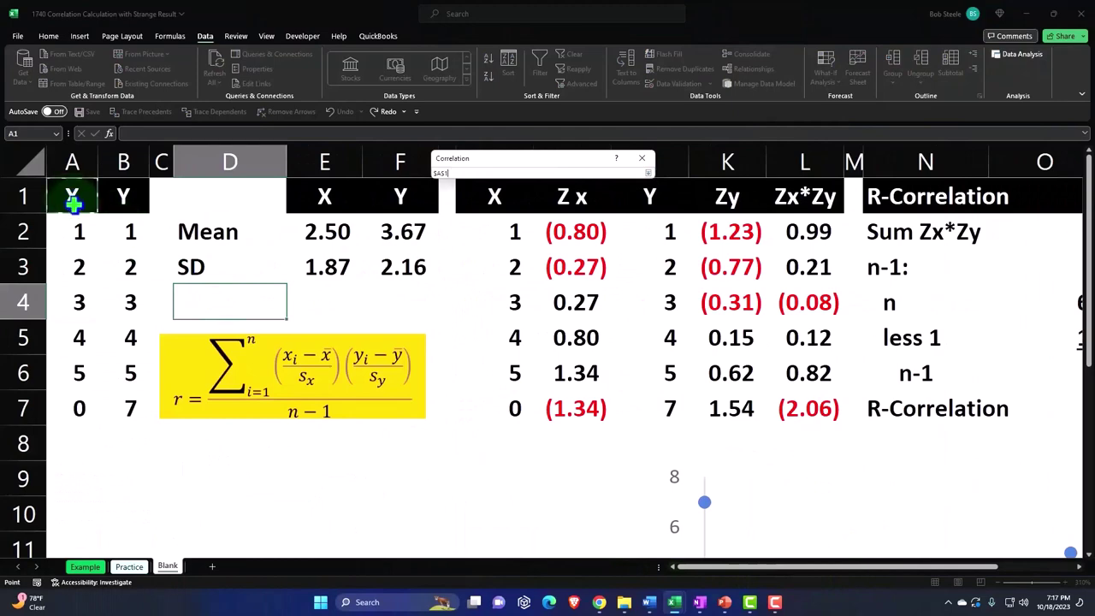
drag(73, 203, 123, 393)
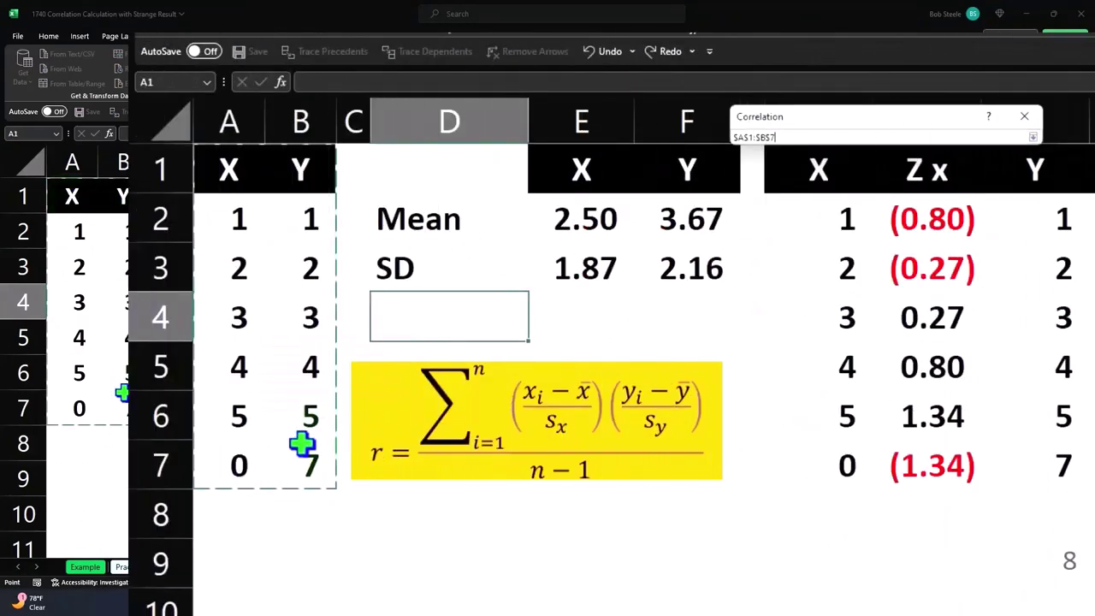
click(1033, 137)
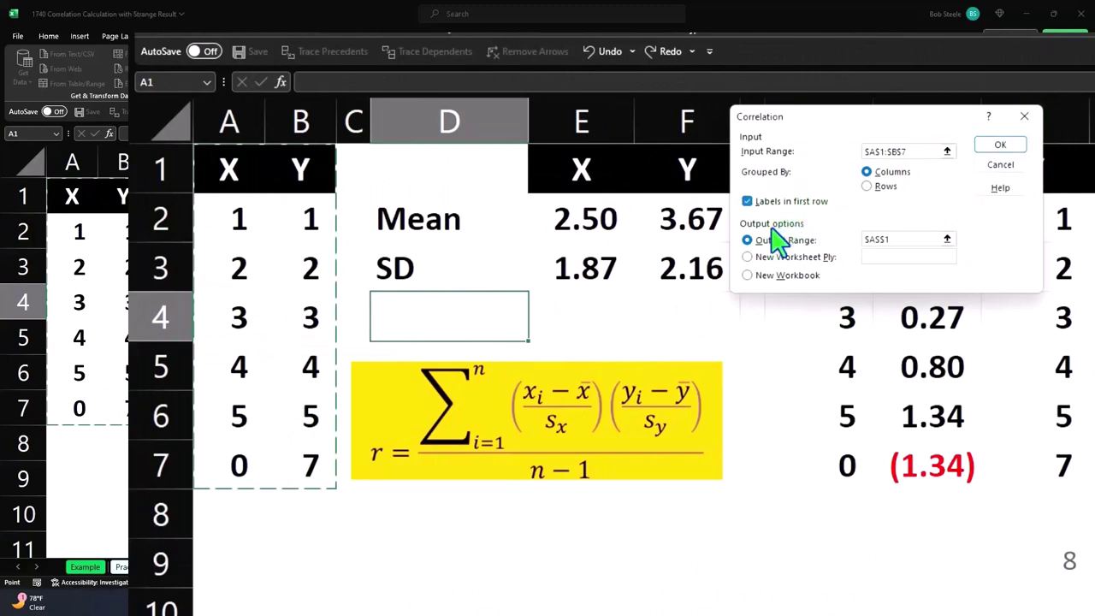
Output the correlation to $R$1, giving an X–Y value of 0, and narrow column Q.
click(946, 239)
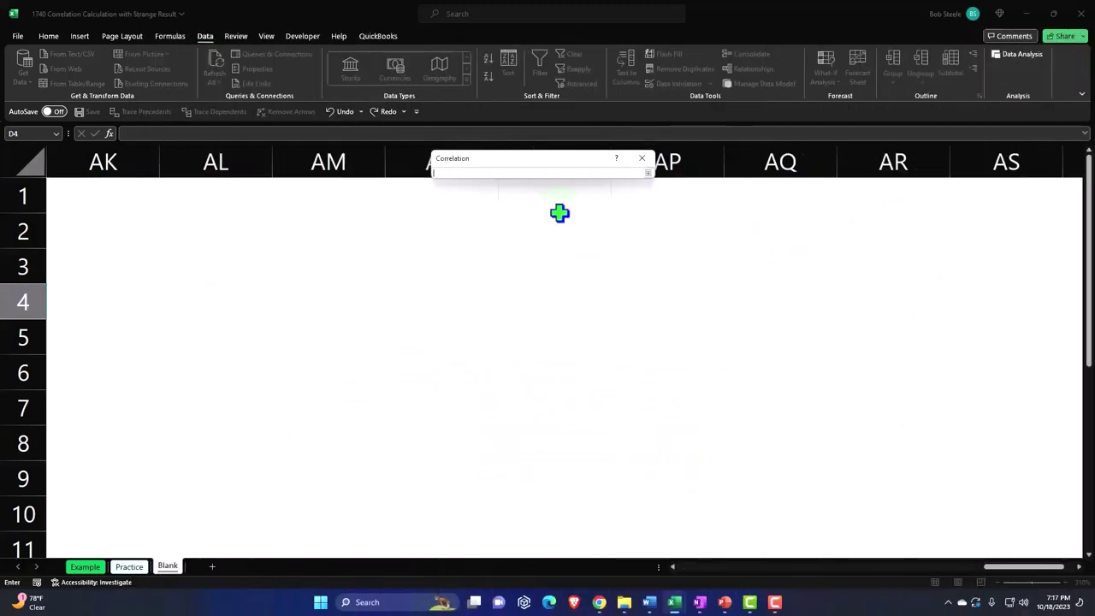
click(283, 252)
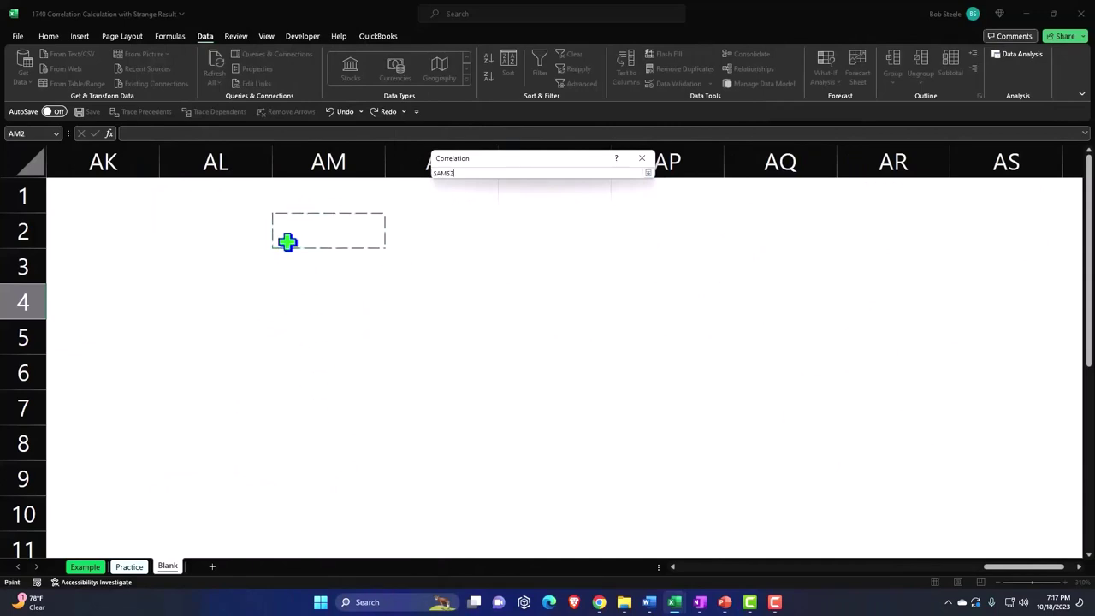
key(Left)
key(Left)
key(Left)
key(Left)
key(Left)
key(Left)
key(Left)
key(Left)
key(Left)
key(Left)
key(Left)
key(Left)
key(Left)
key(Left)
key(Left)
key(Left)
key(Left)
key(Left)
key(Left)
key(Left)
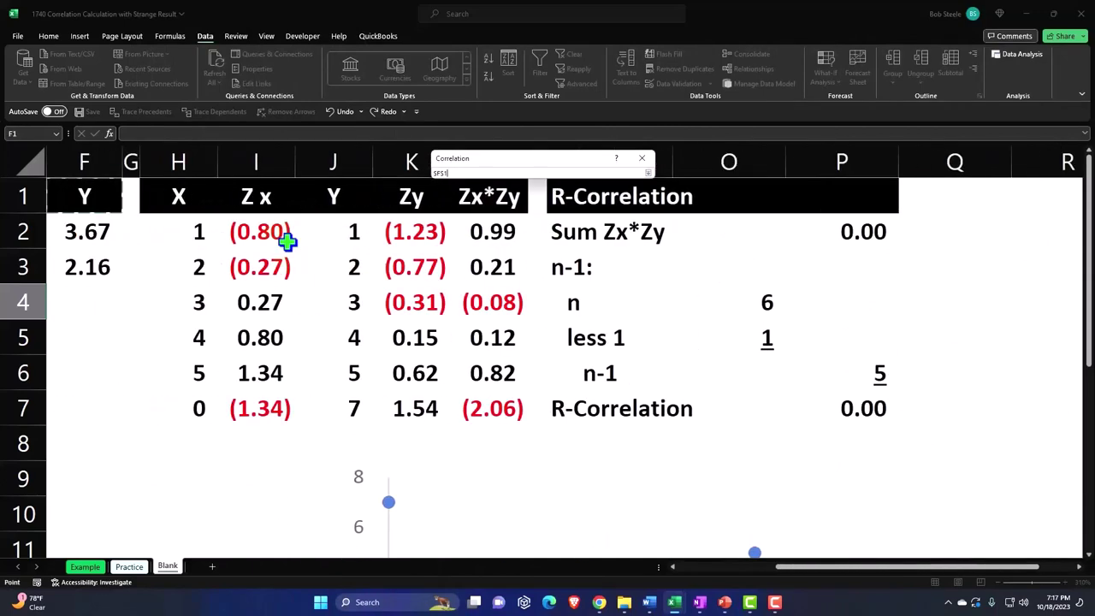
key(Right)
key(Right)
key(Right)
key(Right)
key(Right)
key(Right)
key(Right)
key(Right)
key(Right)
key(Right)
key(Right)
key(Right)
key(Right)
key(Right)
key(Right)
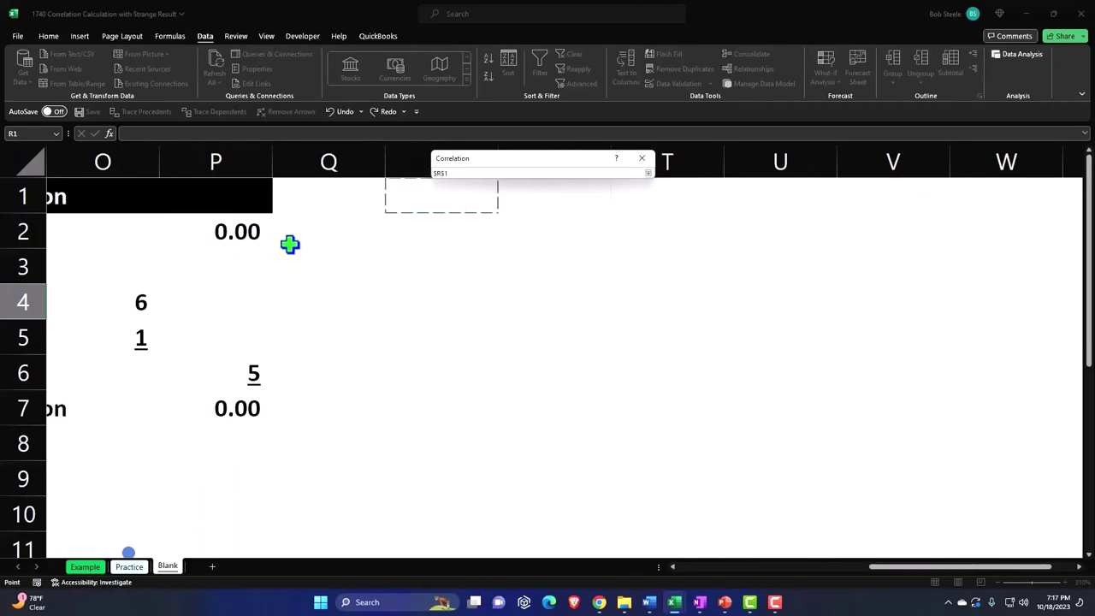
drag(489, 162, 610, 184)
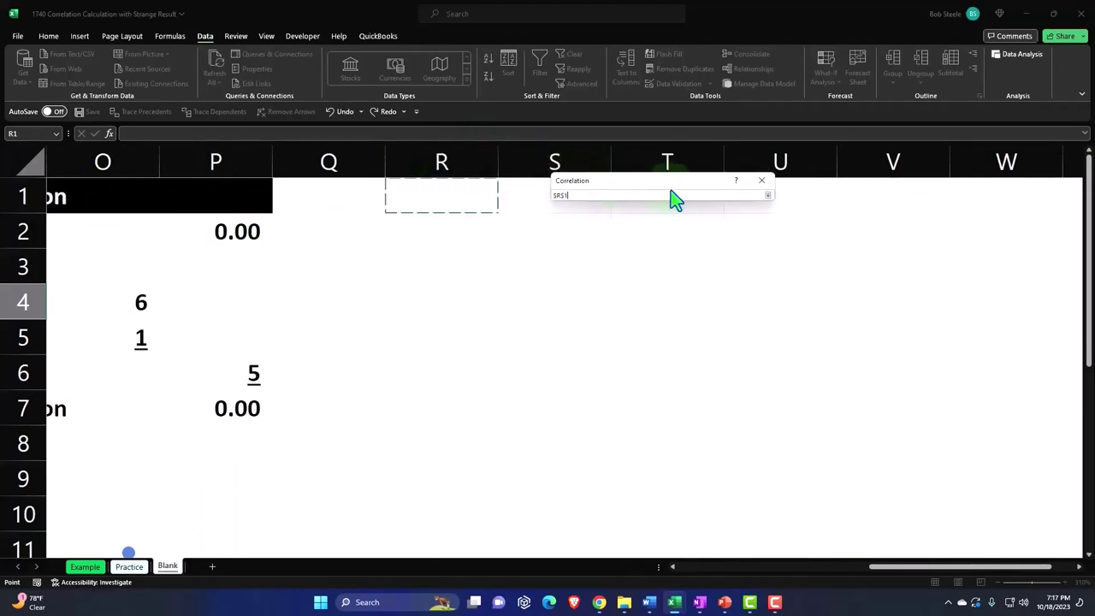
click(767, 195)
click(759, 199)
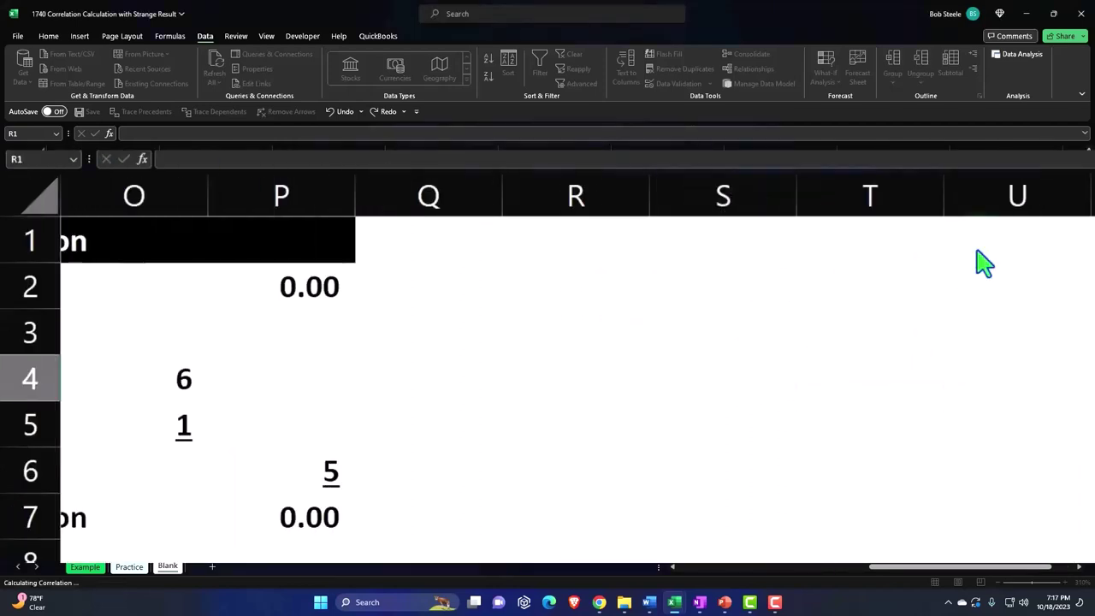
click(757, 332)
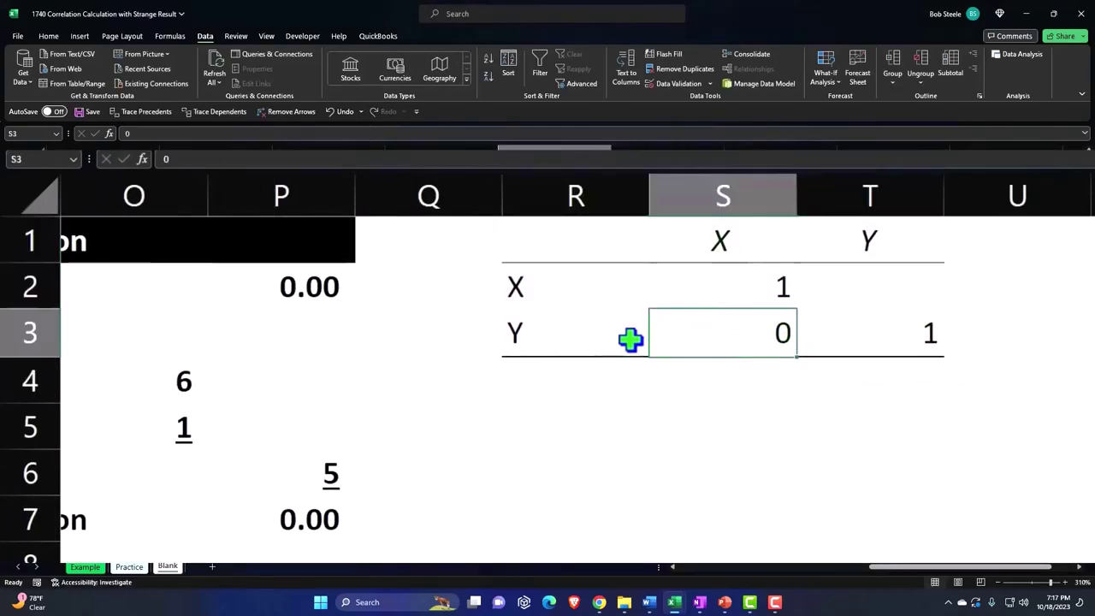
drag(502, 195, 398, 207)
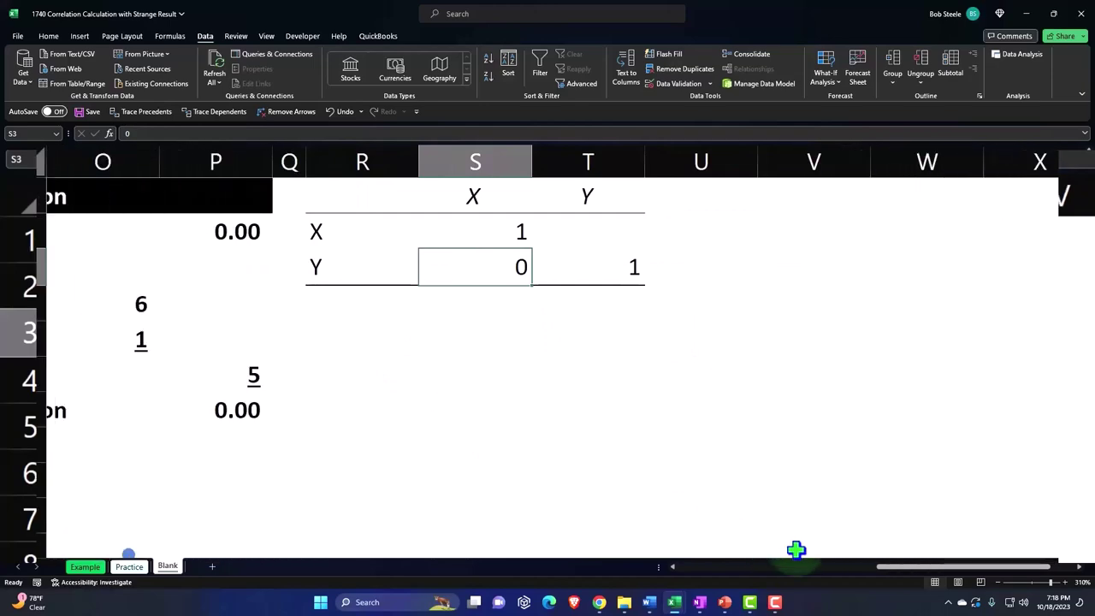
drag(908, 578, 709, 578)
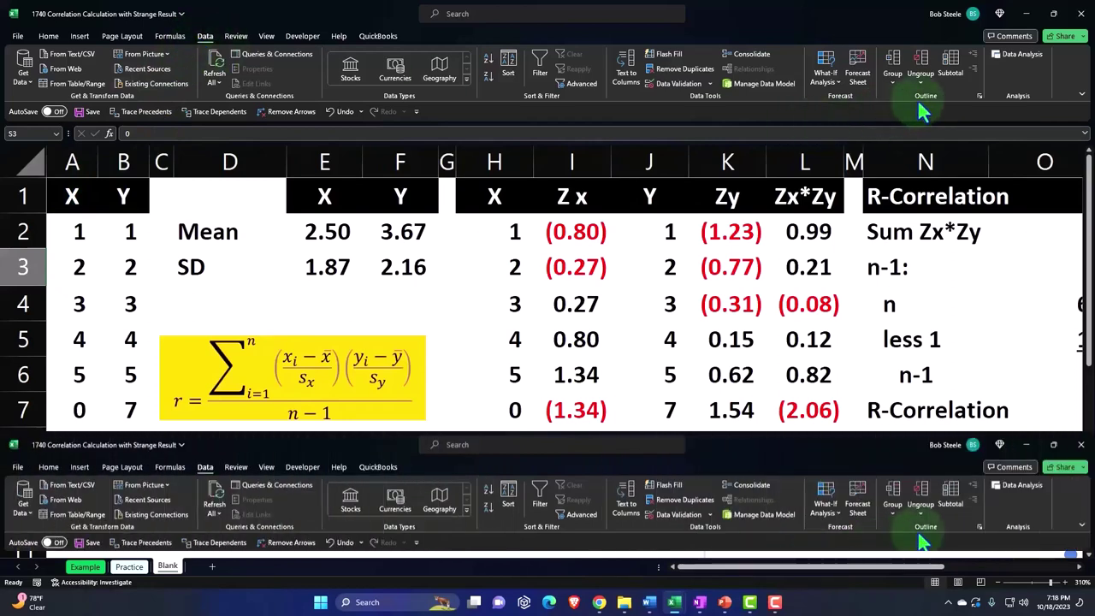
Start a second Correlation analysis using input range $A$1:$B$6, excluding the last point.
click(1017, 55)
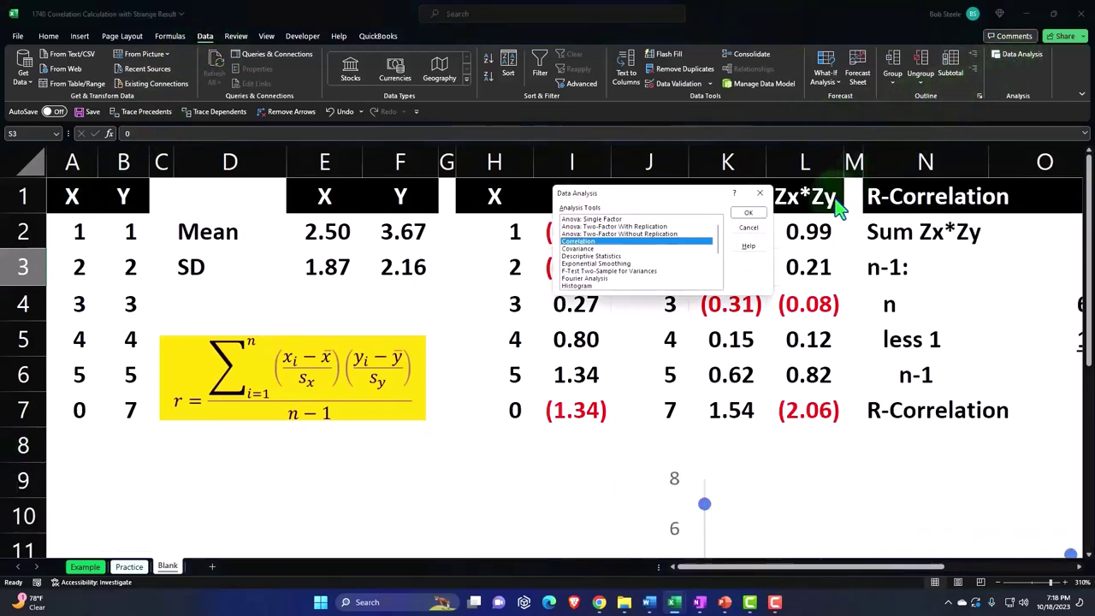
click(747, 212)
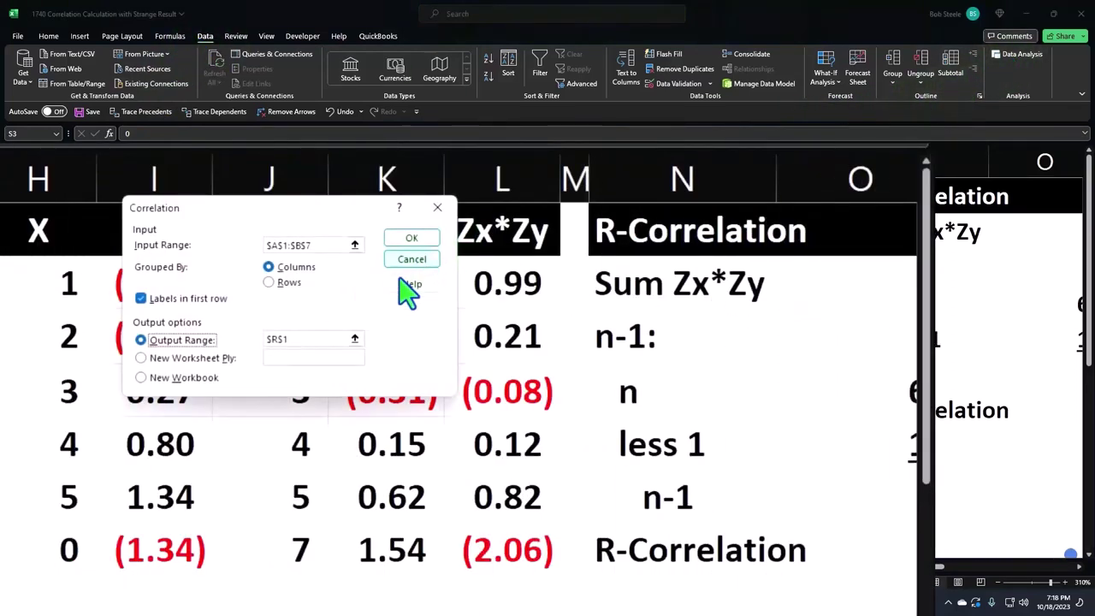
click(354, 246)
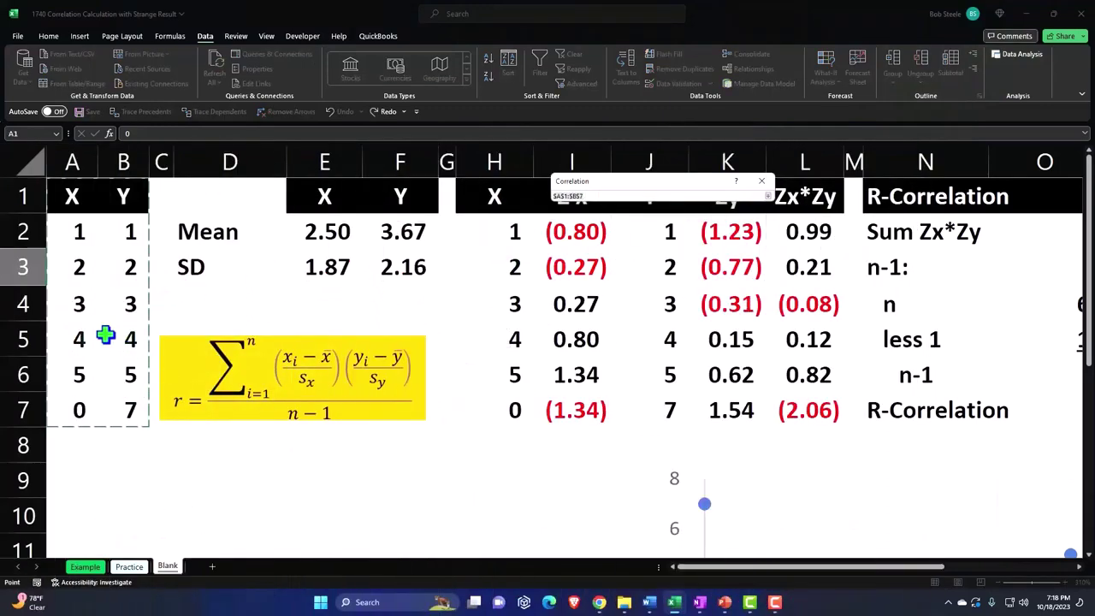
drag(73, 196, 123, 370)
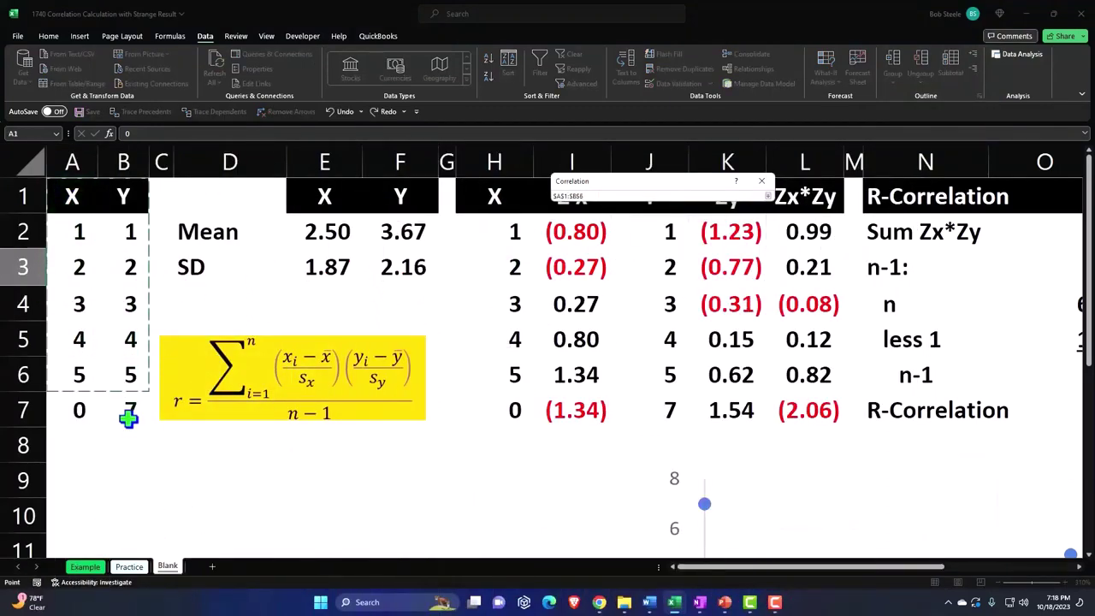
click(767, 199)
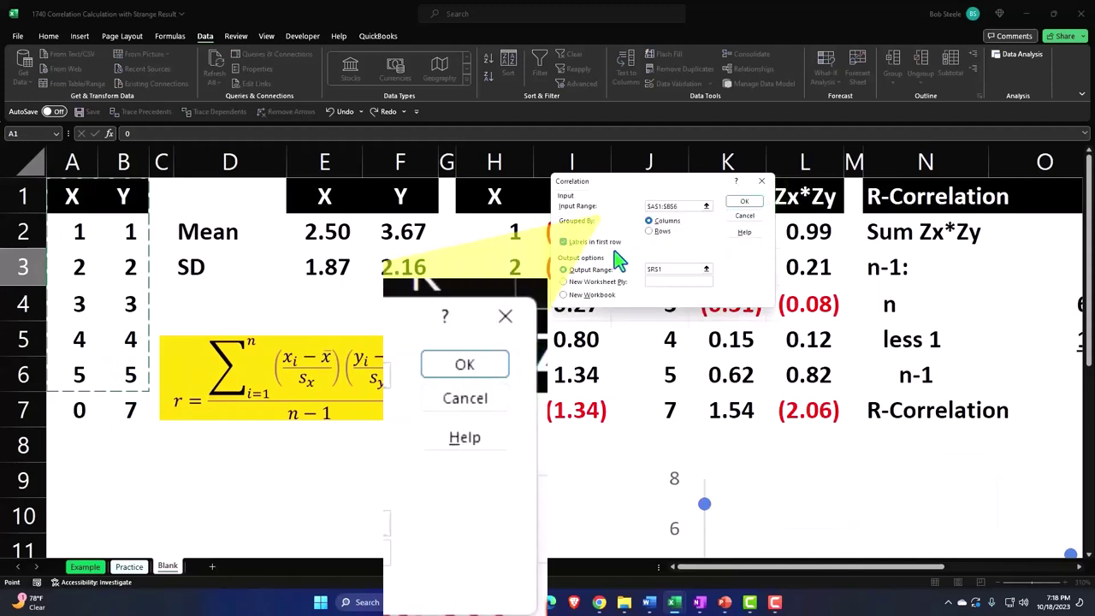
Set the output range to $V$1 beside the first table and run the correlation.
click(705, 268)
scroll(707, 265, right, 5)
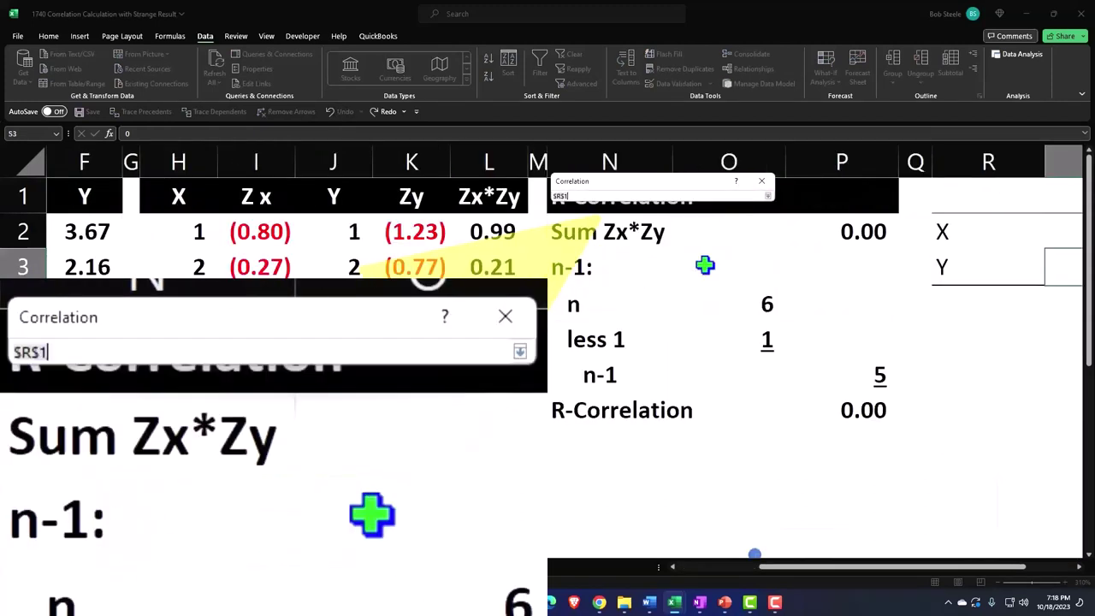
click(920, 290)
scroll(922, 287, right, 6)
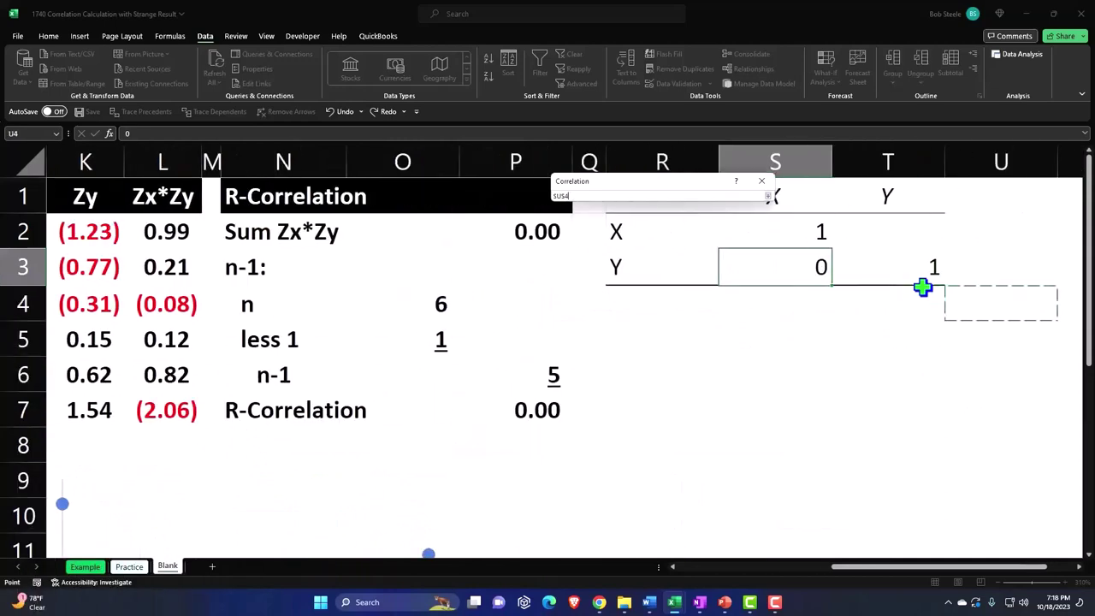
click(922, 285)
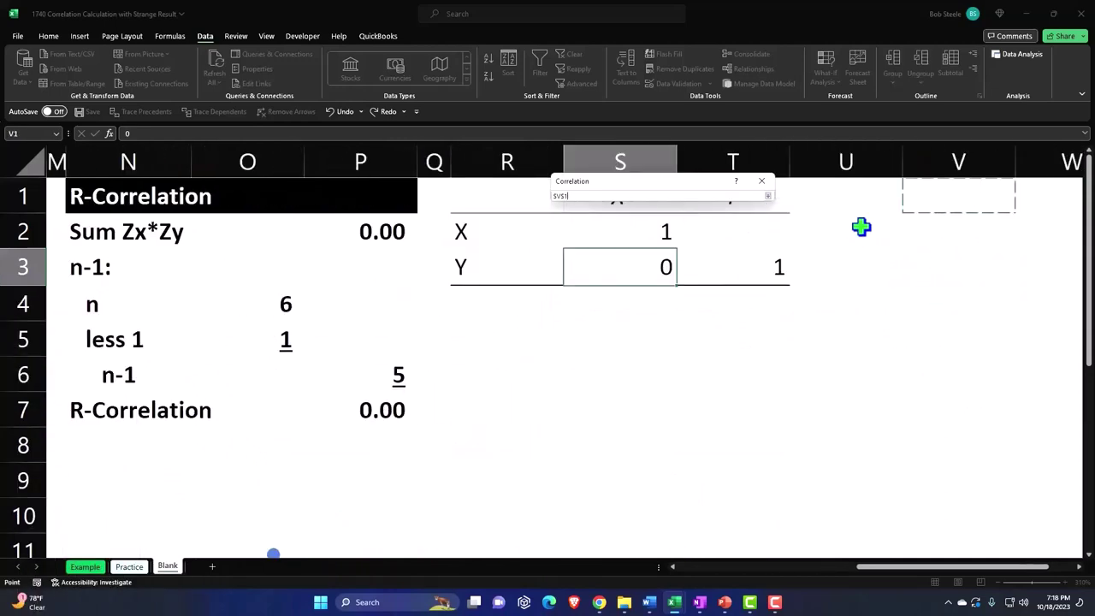
click(767, 199)
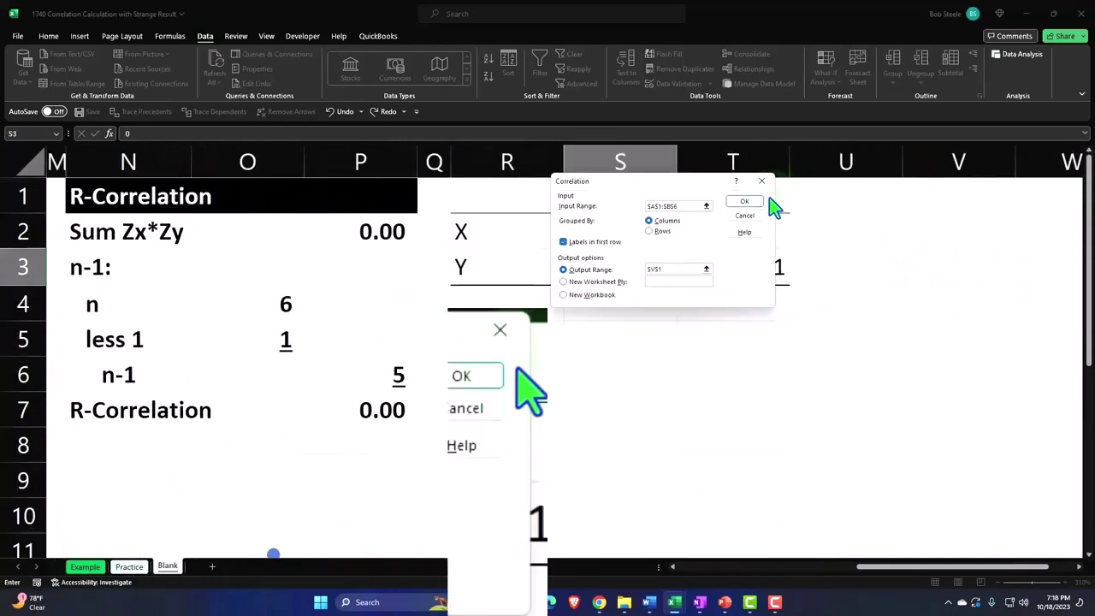
click(746, 203)
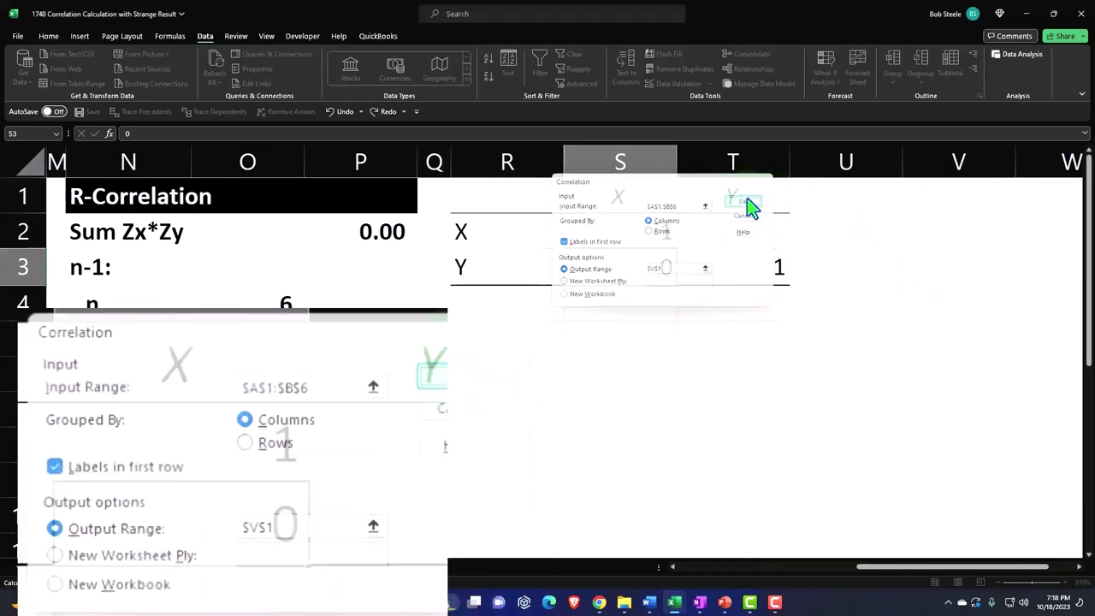
Check the new correlation of 1 in W3 and locate both tables' empty corner cells.
click(844, 295)
key(Right)
key(Right)
key(Right)
key(Up)
key(Left)
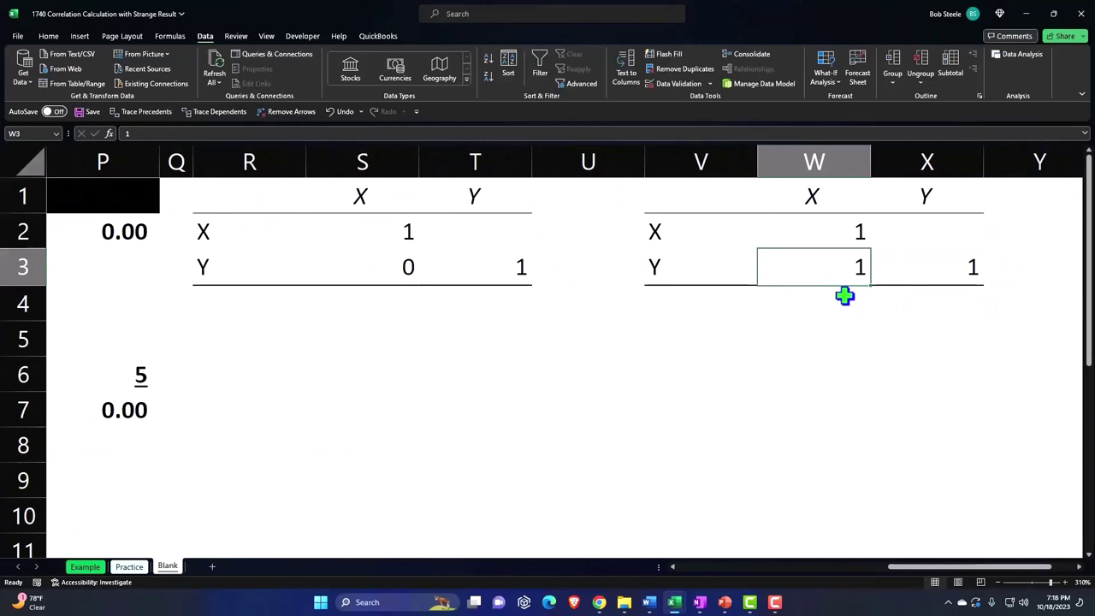
key(Left)
key(Left)
key(Left)
key(Left)
key(Left)
key(Up)
key(Up)
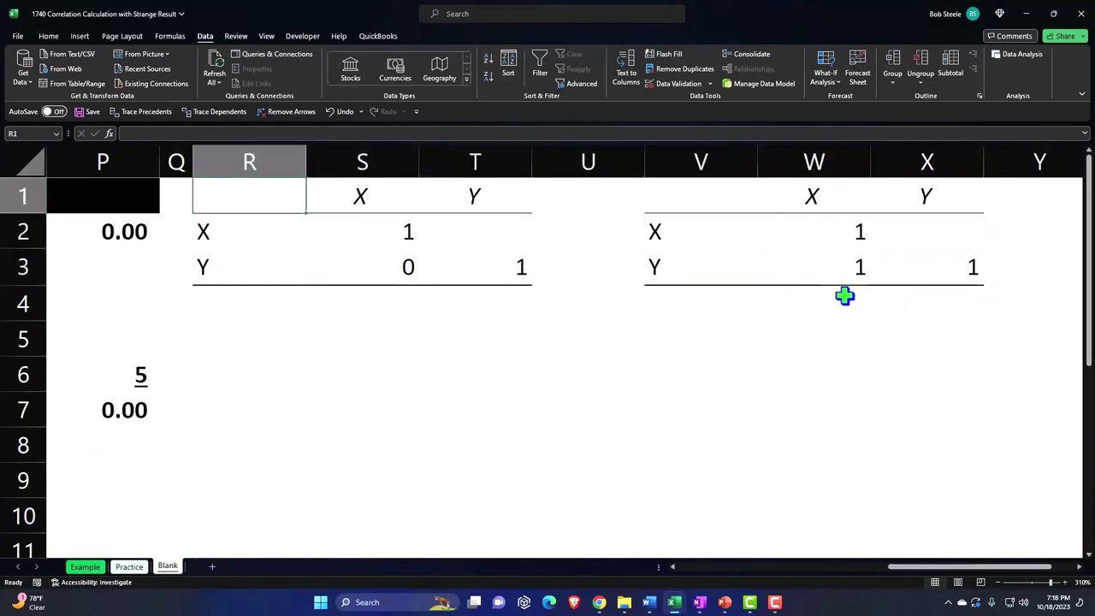
key(Right)
key(Right)
key(Right)
key(Right)
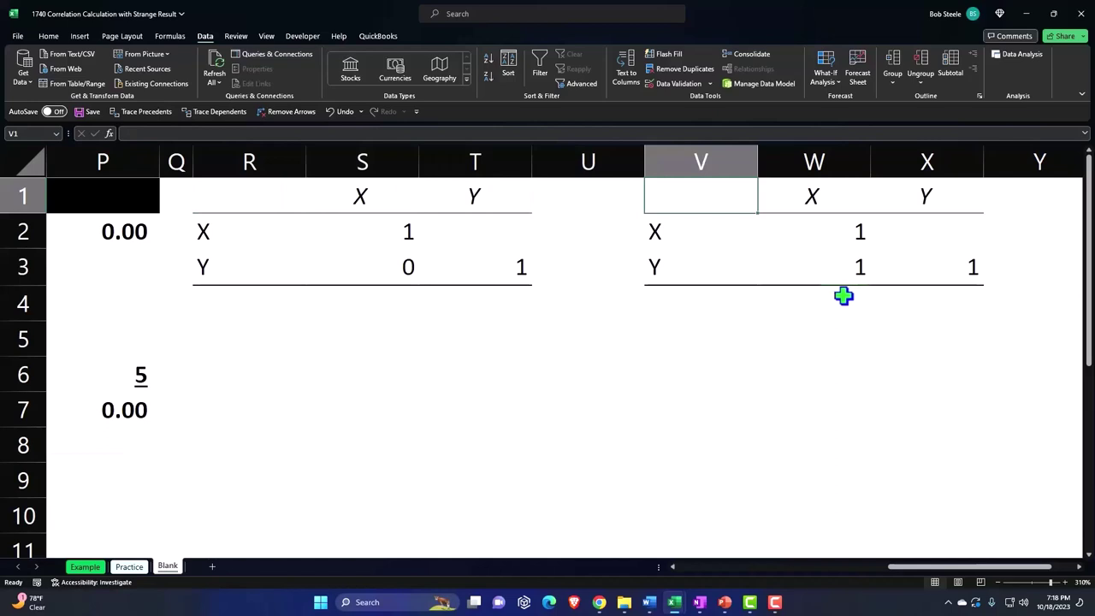
Type 'Total Data Set' in R5 and 'Without Last Point' in V5.
click(246, 335)
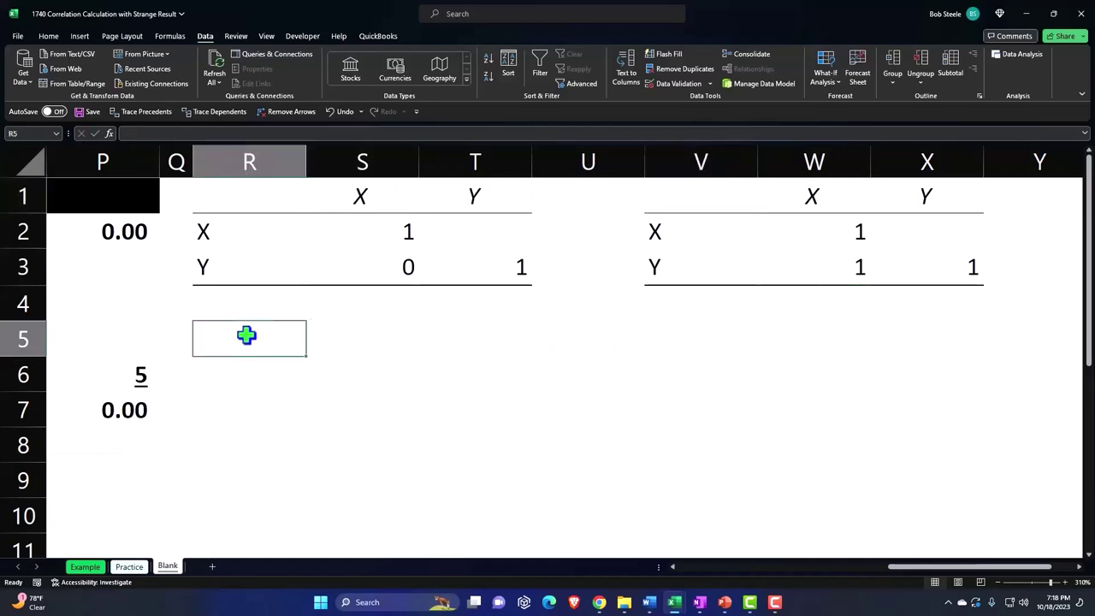
text(Total d)
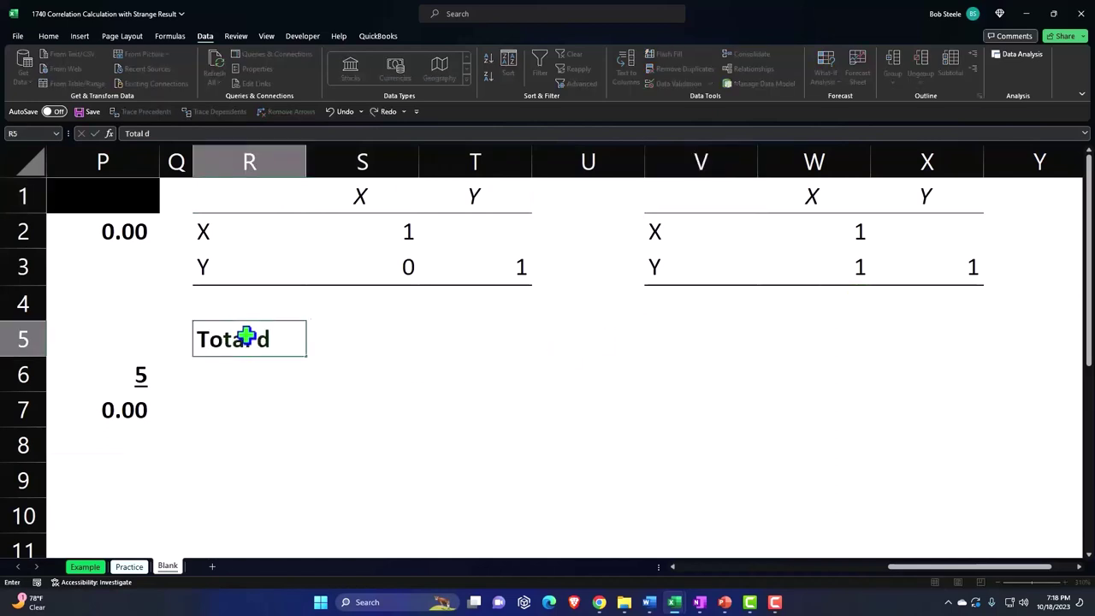
text(t)
key(BackSpace)
key(BackSpace)
text(t)
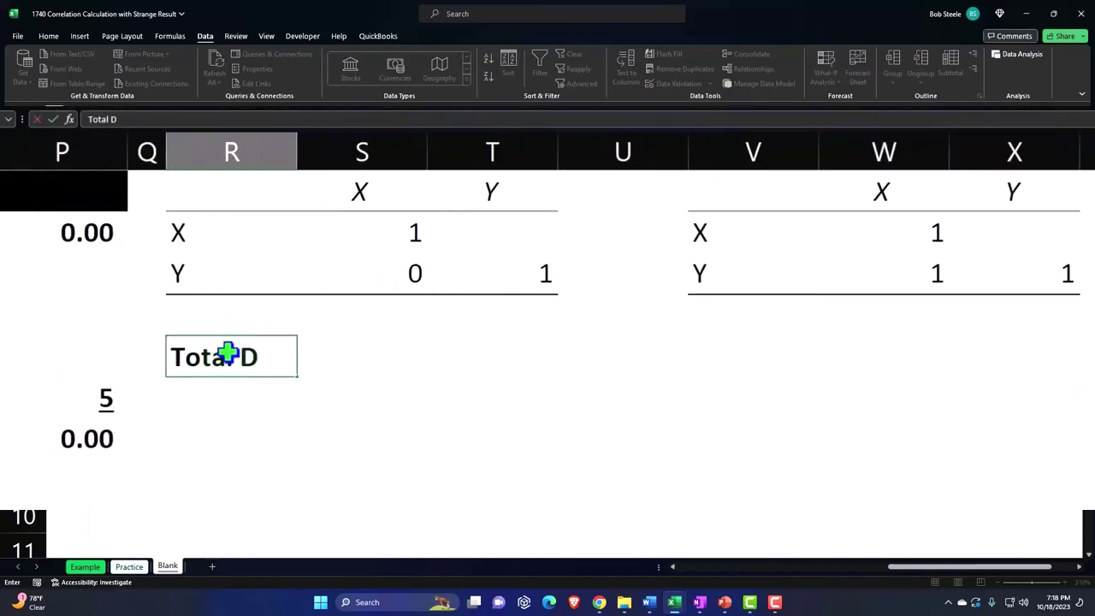
key(Right)
key(Right)
key(Right)
key(Right)
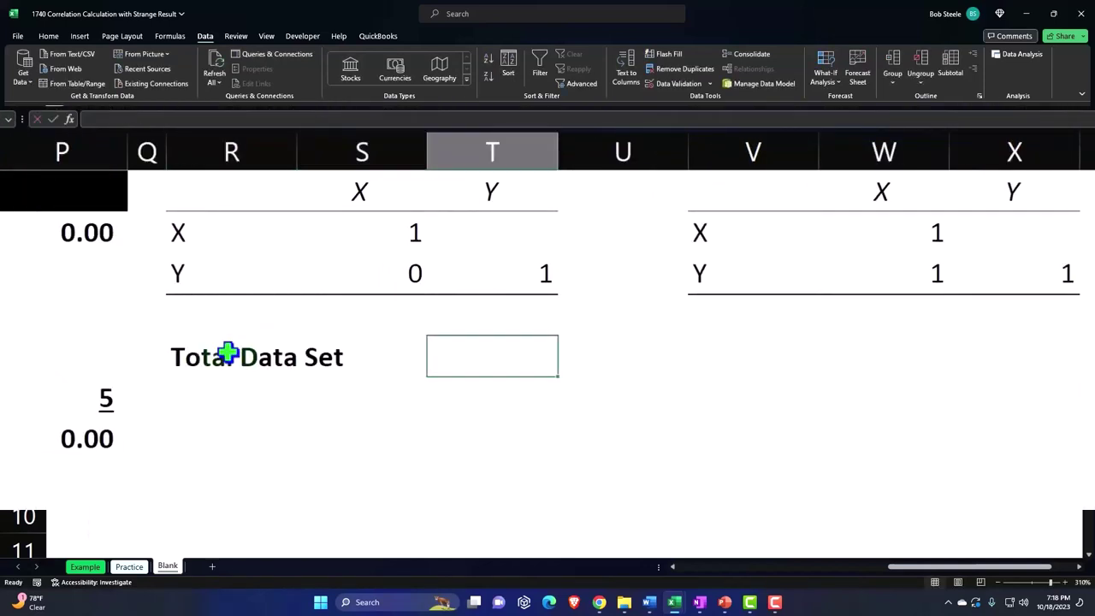
text(Wo)
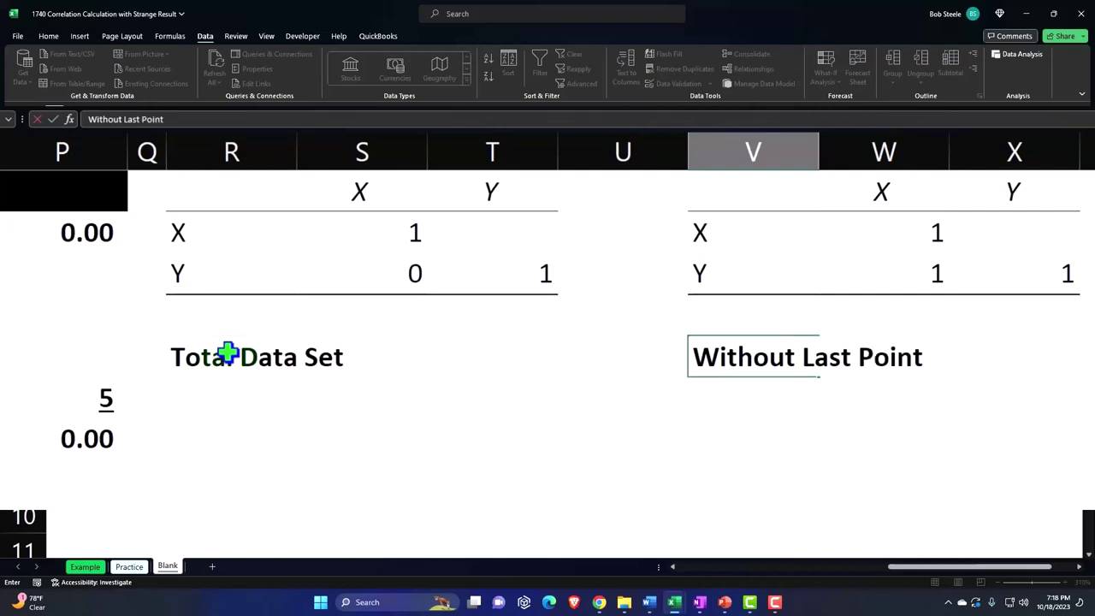
click(311, 298)
Move the 'Total Data Set' label up into the first table's top-left corner R1.
drag(240, 183, 486, 276)
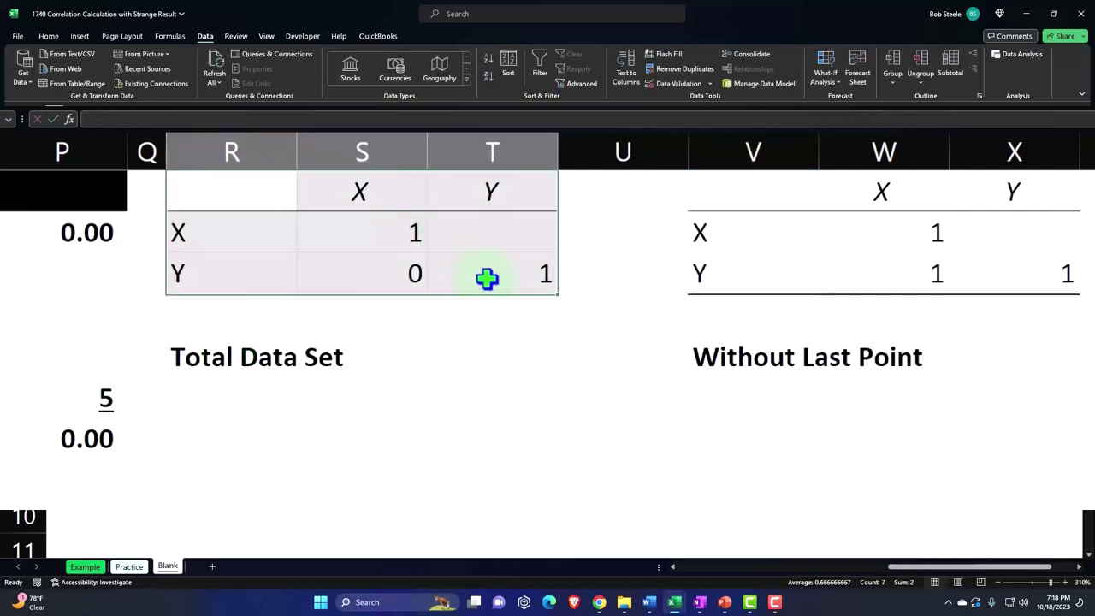
click(254, 344)
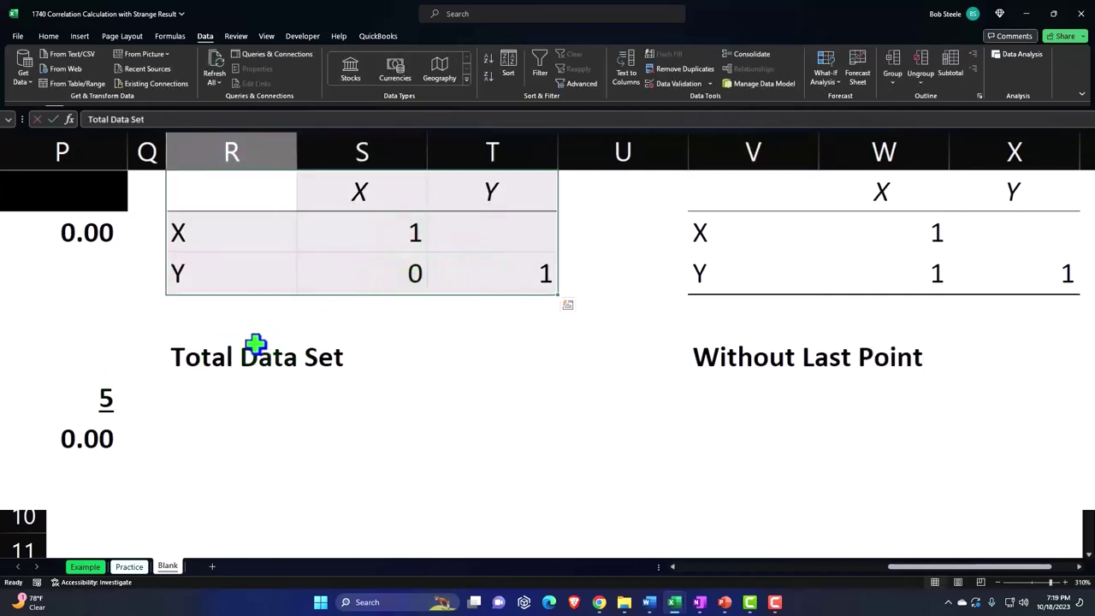
drag(247, 338, 233, 204)
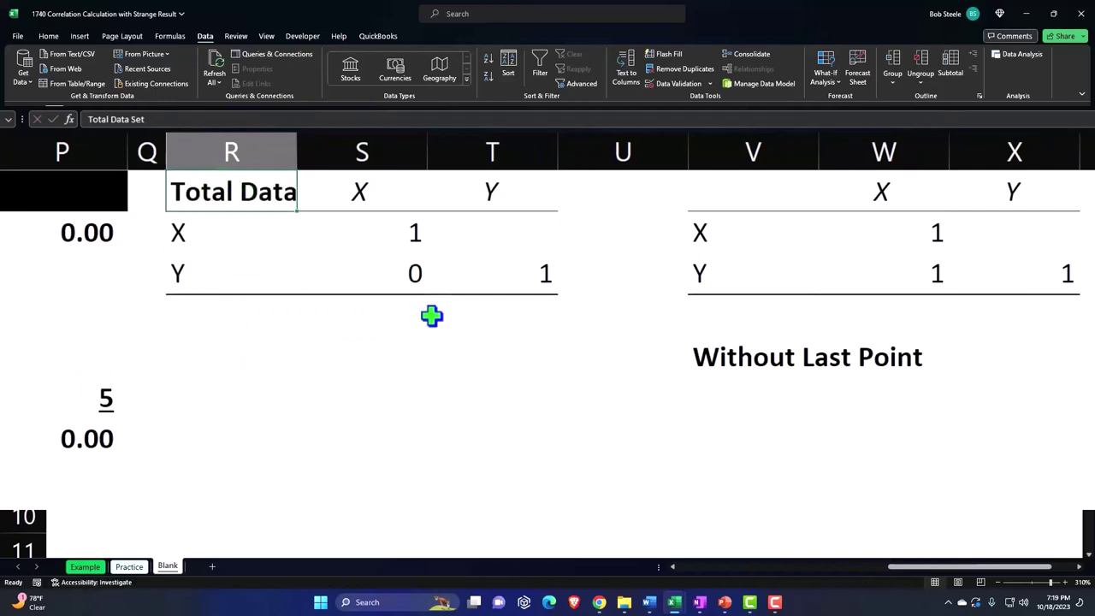
Move the 'Without Last Point' label into V1 atop the second correlation table.
click(726, 354)
drag(733, 338, 753, 192)
click(282, 244)
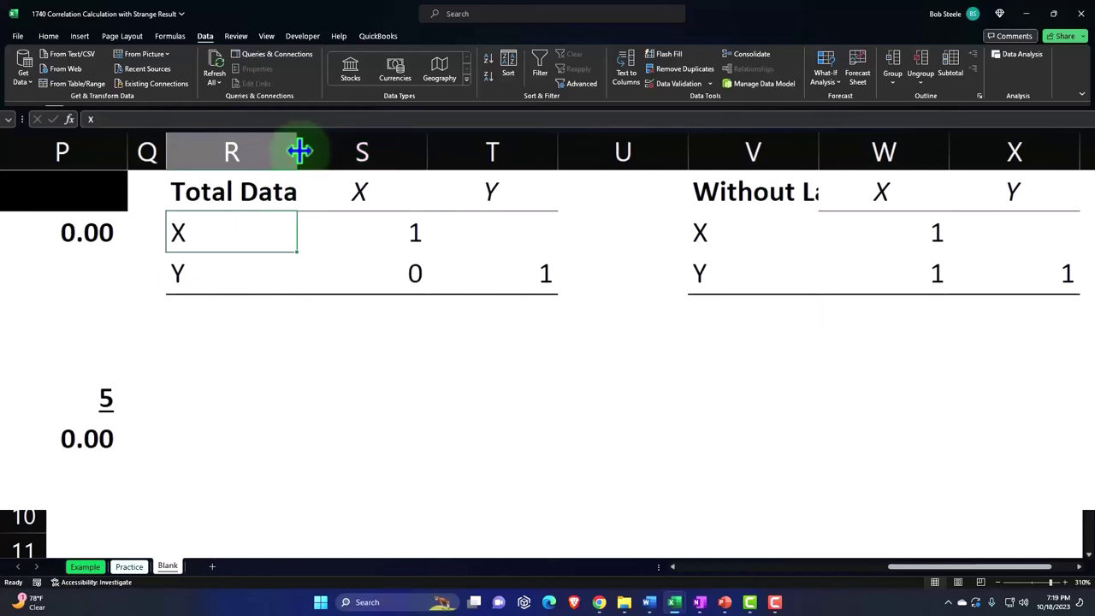
Widen columns R and V so both titles fit, and narrow spacer column U.
drag(296, 150, 386, 149)
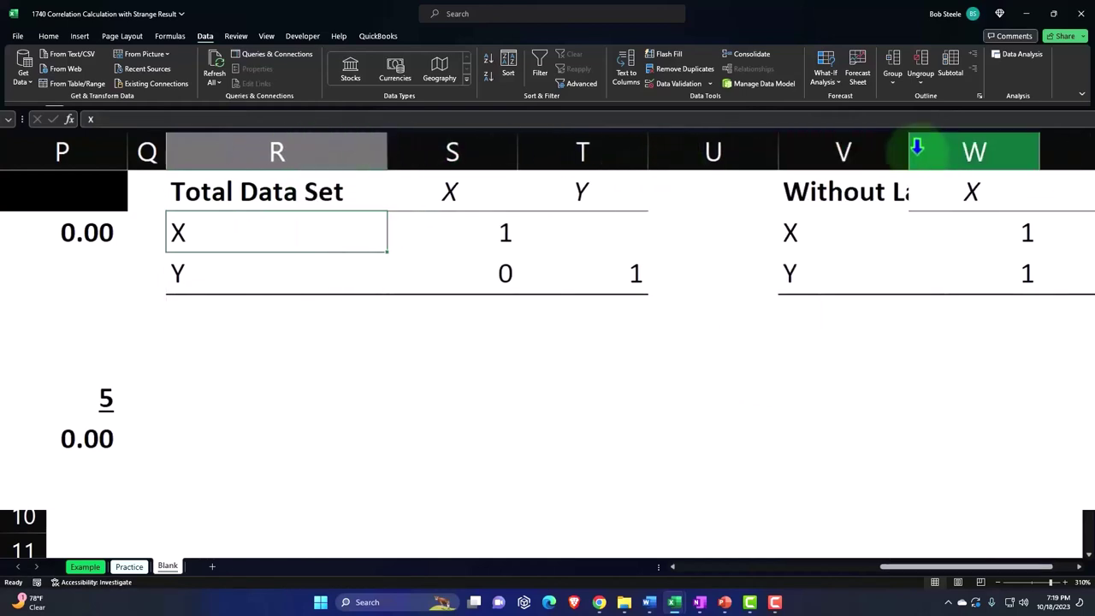
drag(909, 151, 1012, 151)
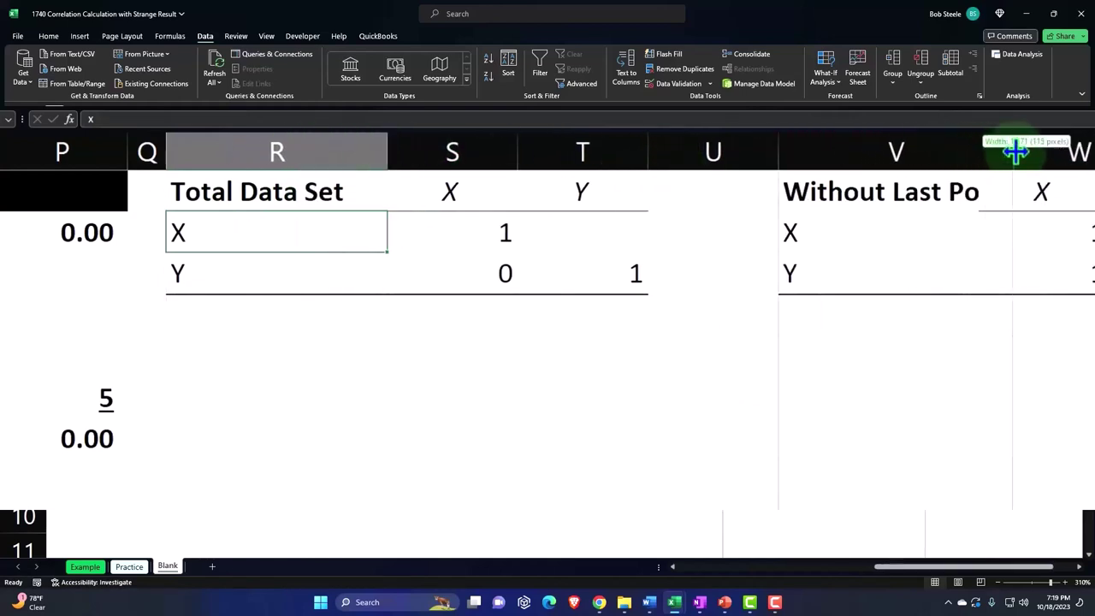
click(1029, 150)
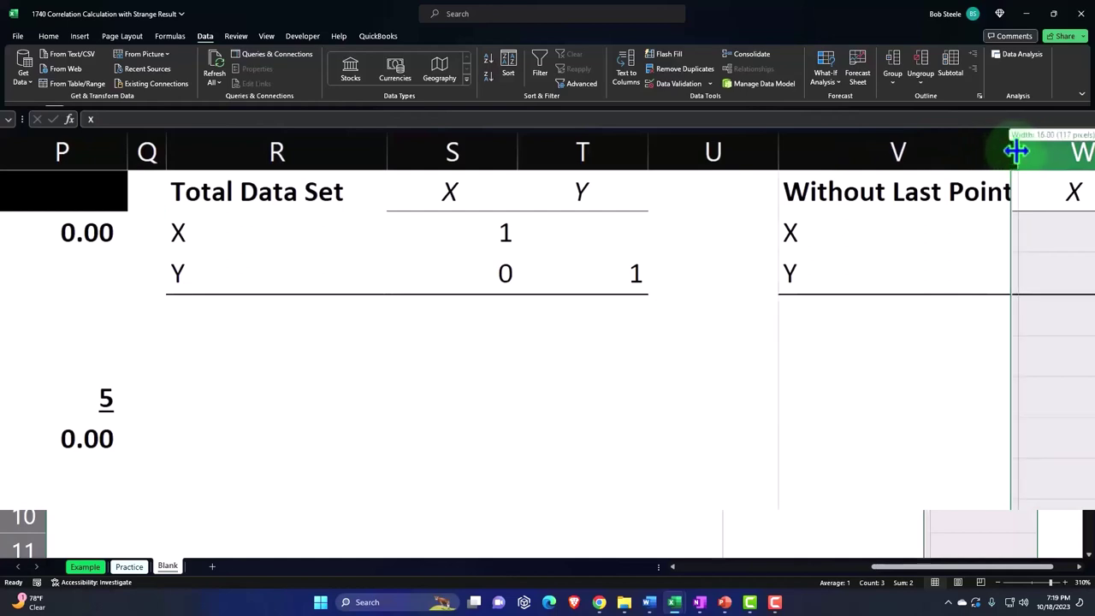
click(899, 437)
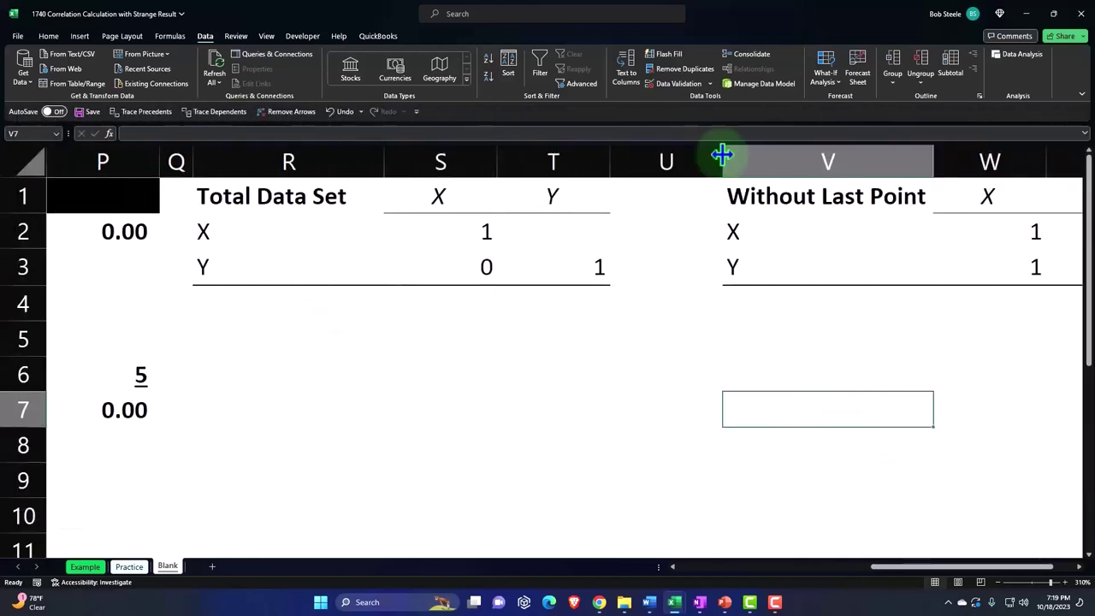
drag(724, 155, 627, 157)
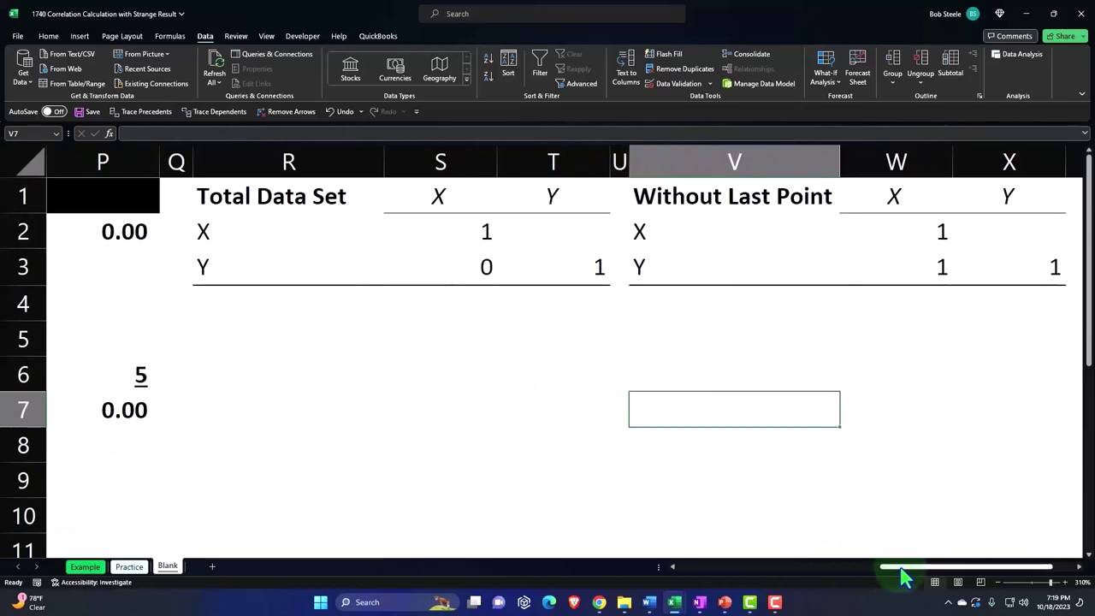
drag(902, 578, 641, 596)
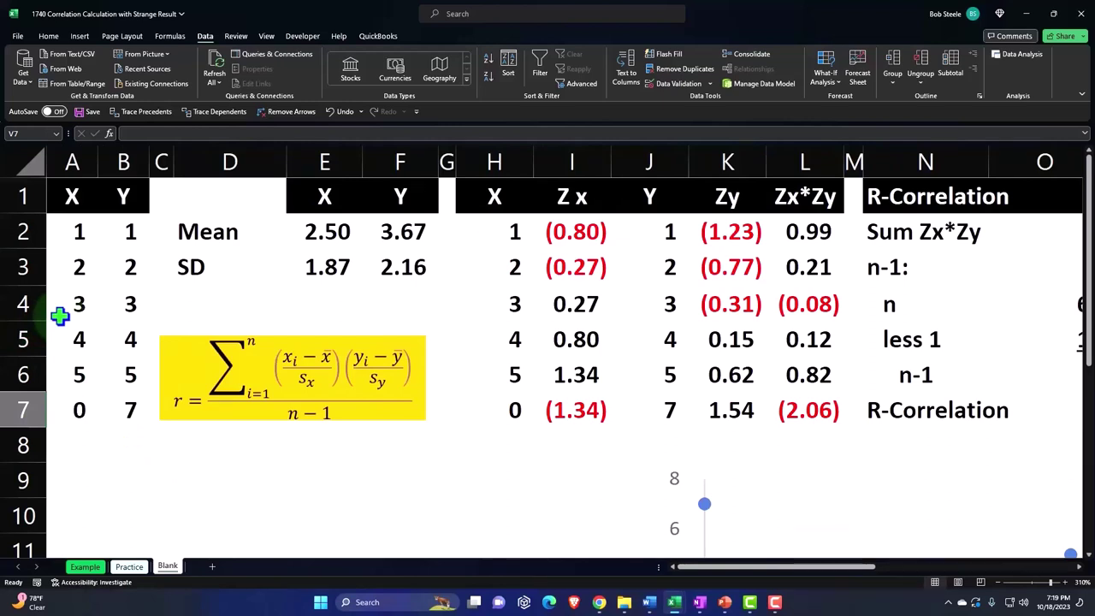
drag(704, 572, 877, 521)
click(755, 278)
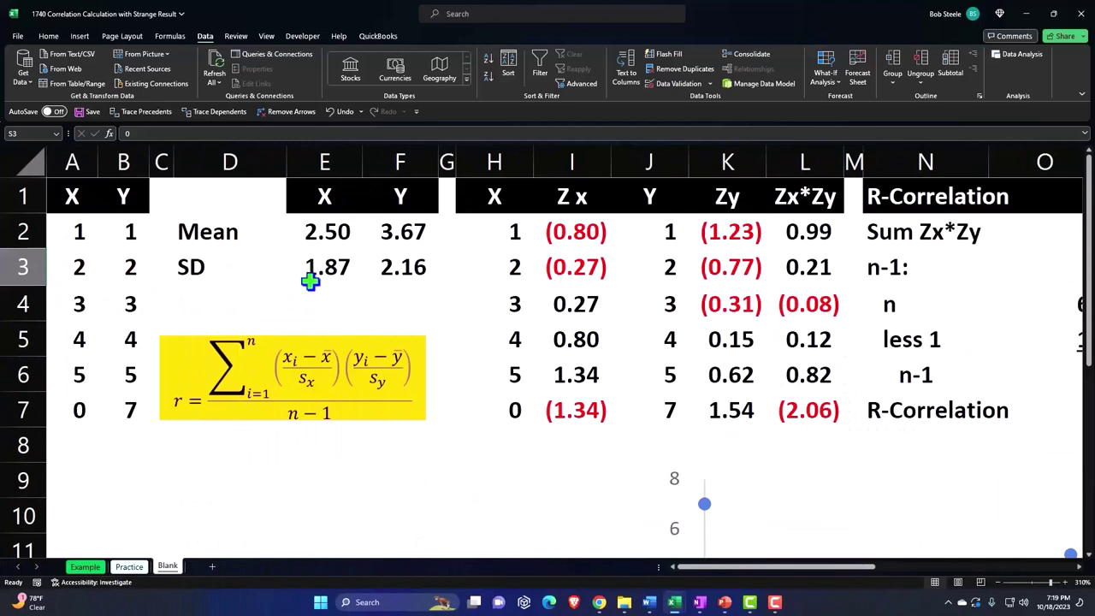
scroll(596, 359, down, 2)
scroll(744, 548, right, 3)
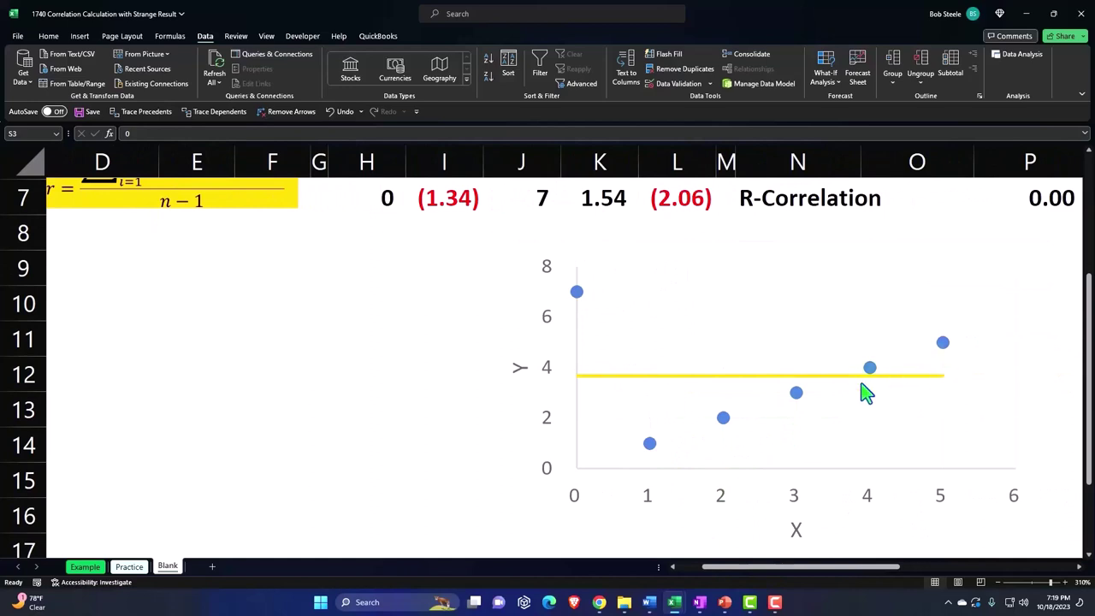
scroll(853, 430, up, 2)
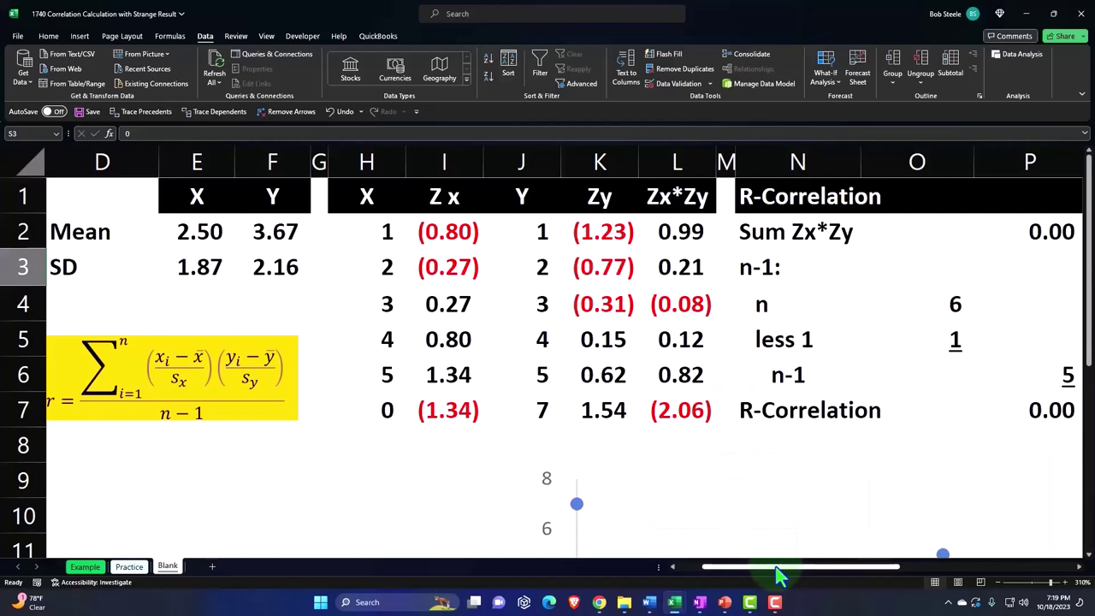
drag(776, 568, 689, 567)
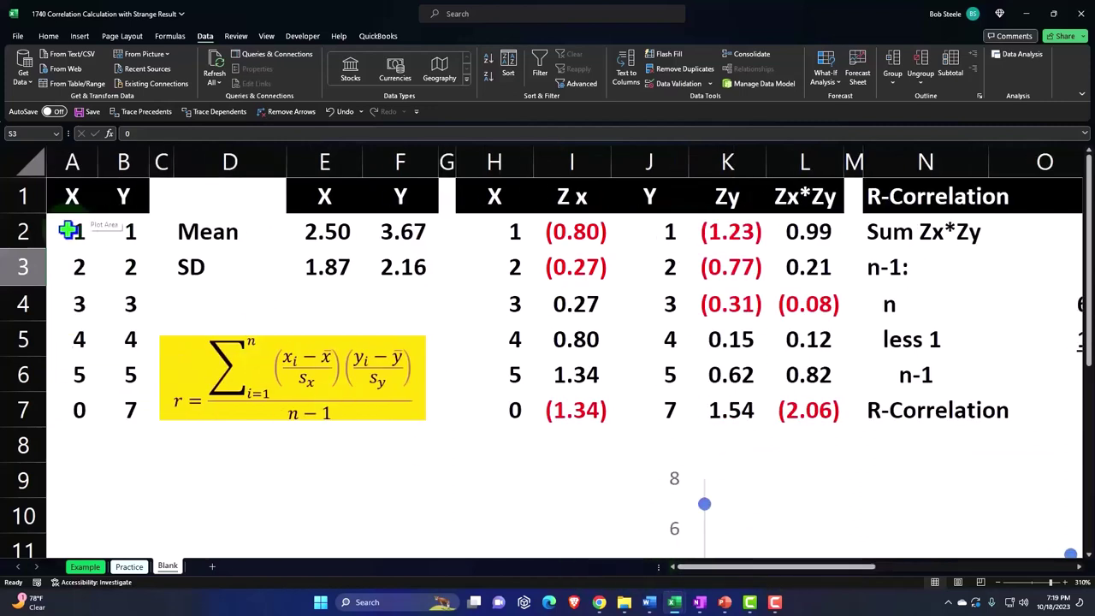
drag(70, 229, 129, 399)
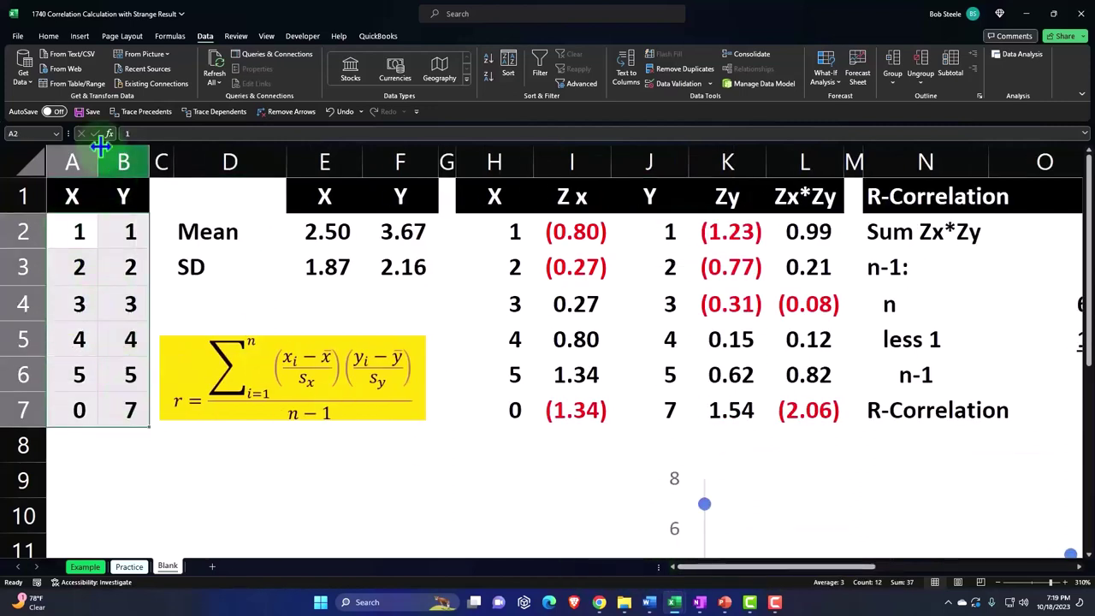
Fill the X/Y data A2:B7 with a very light custom colour from More Colors.
click(48, 36)
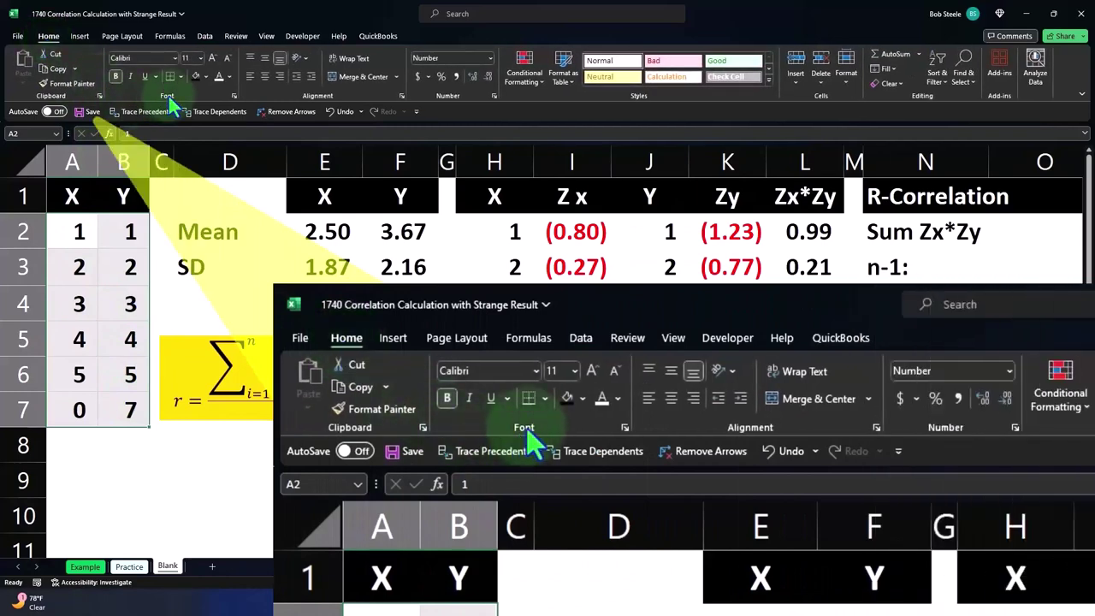
click(206, 77)
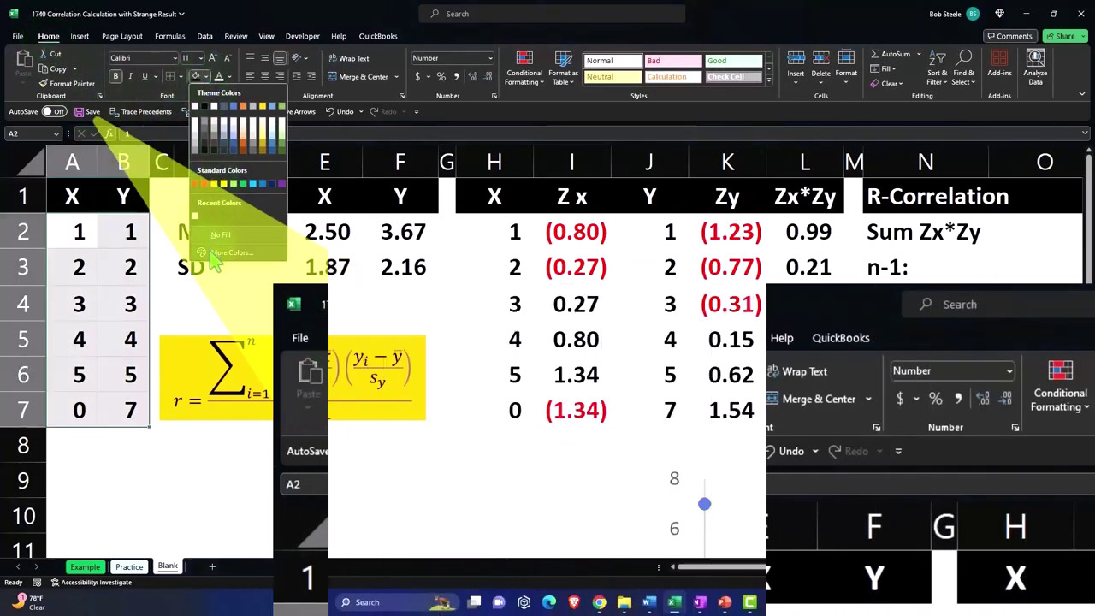
click(214, 253)
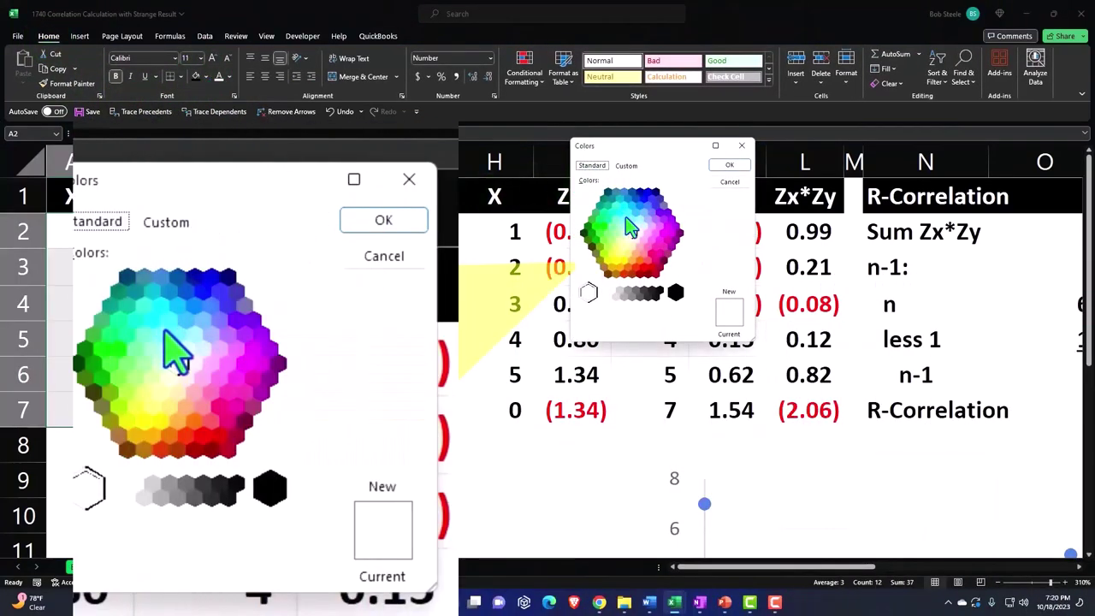
click(631, 230)
click(728, 167)
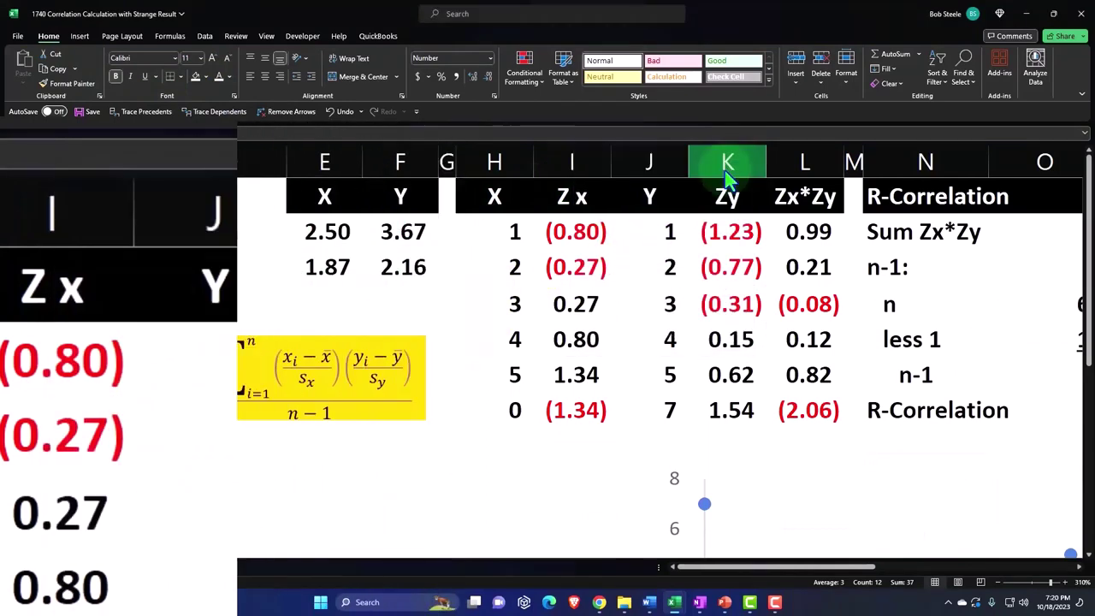
Apply All Borders to A2:B7, the Mean/SD table D2:F3 and the Z-score table H2:L7.
click(184, 76)
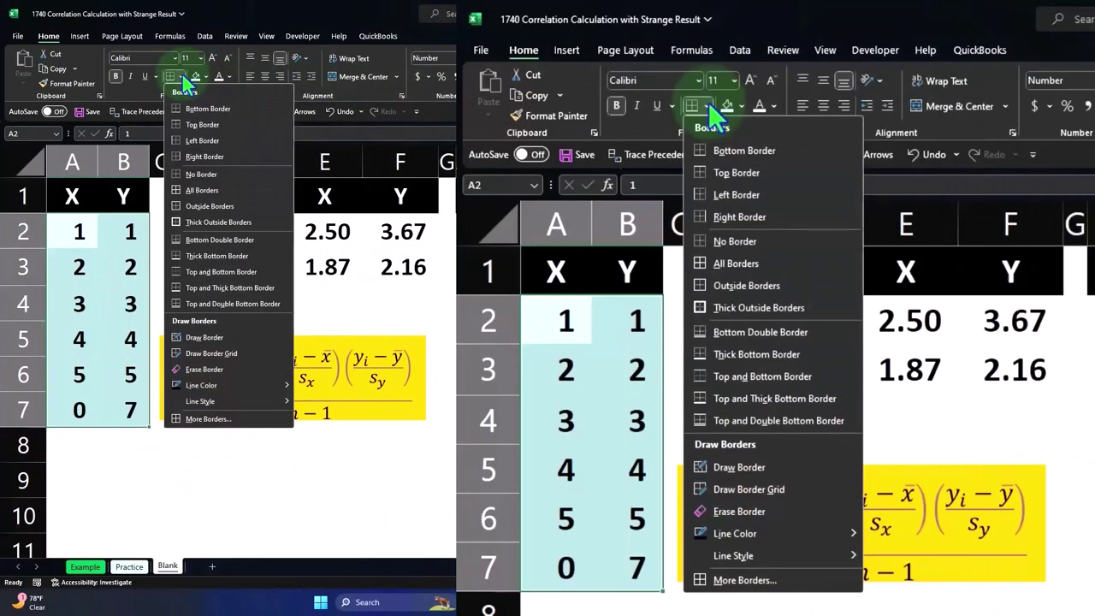
click(214, 198)
drag(247, 228, 379, 259)
click(172, 76)
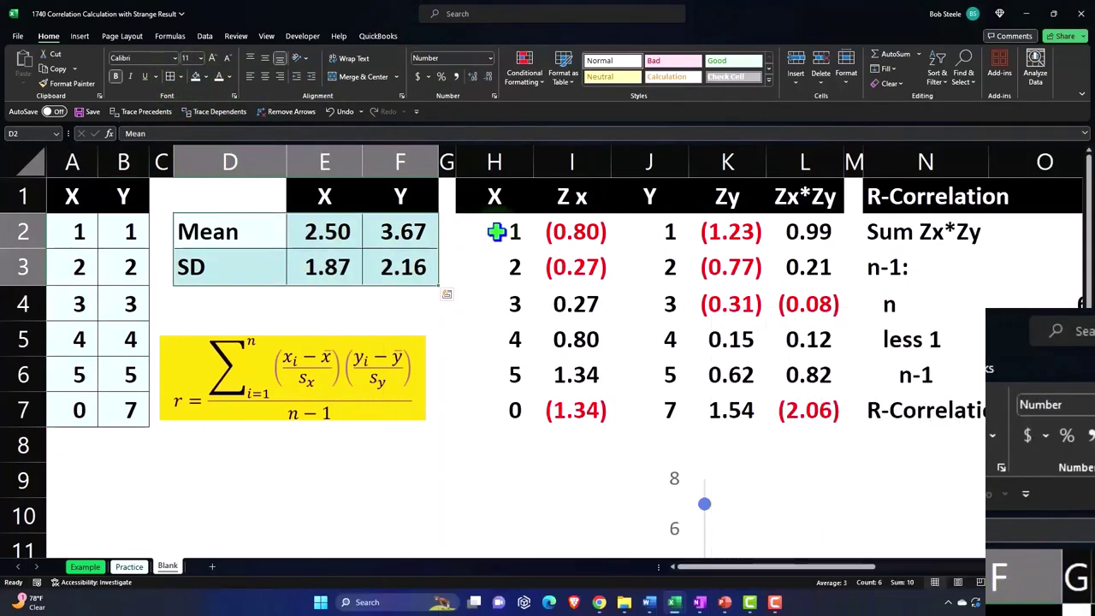
drag(496, 230, 799, 398)
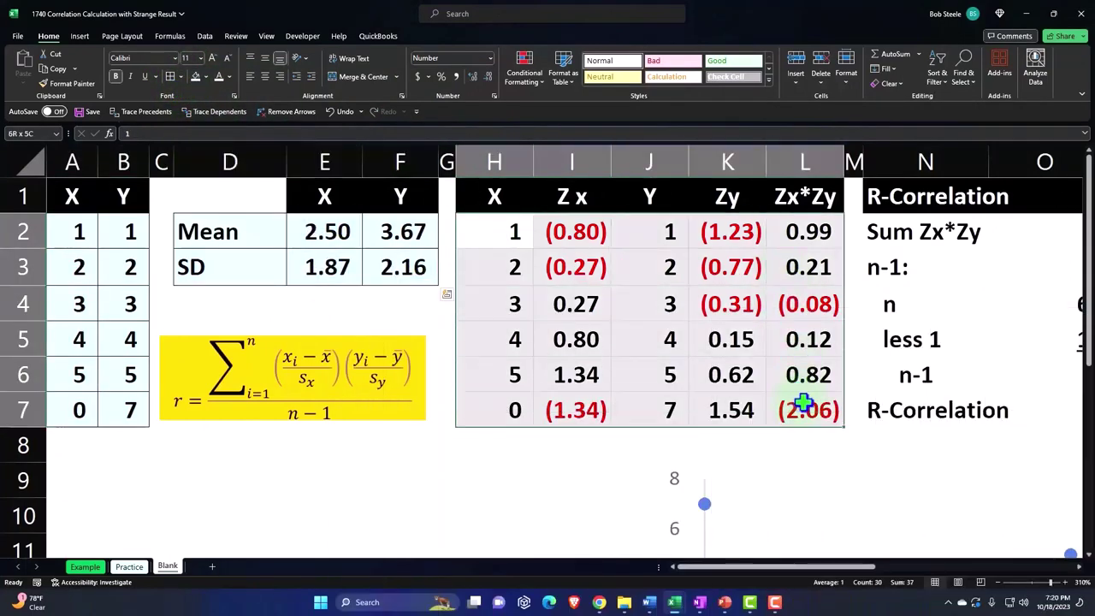
click(172, 76)
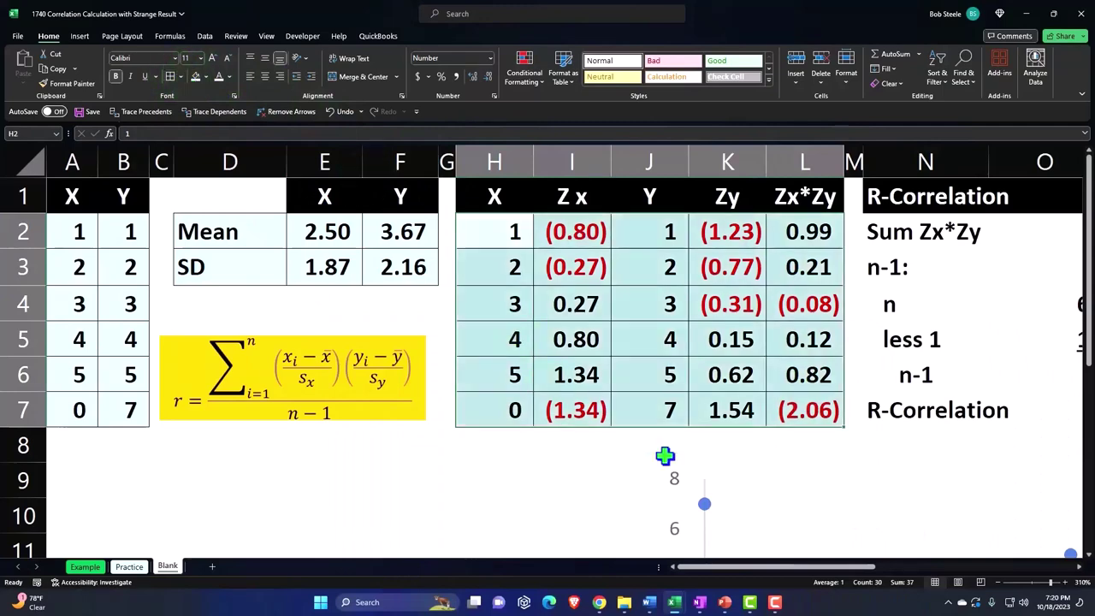
drag(764, 567, 868, 567)
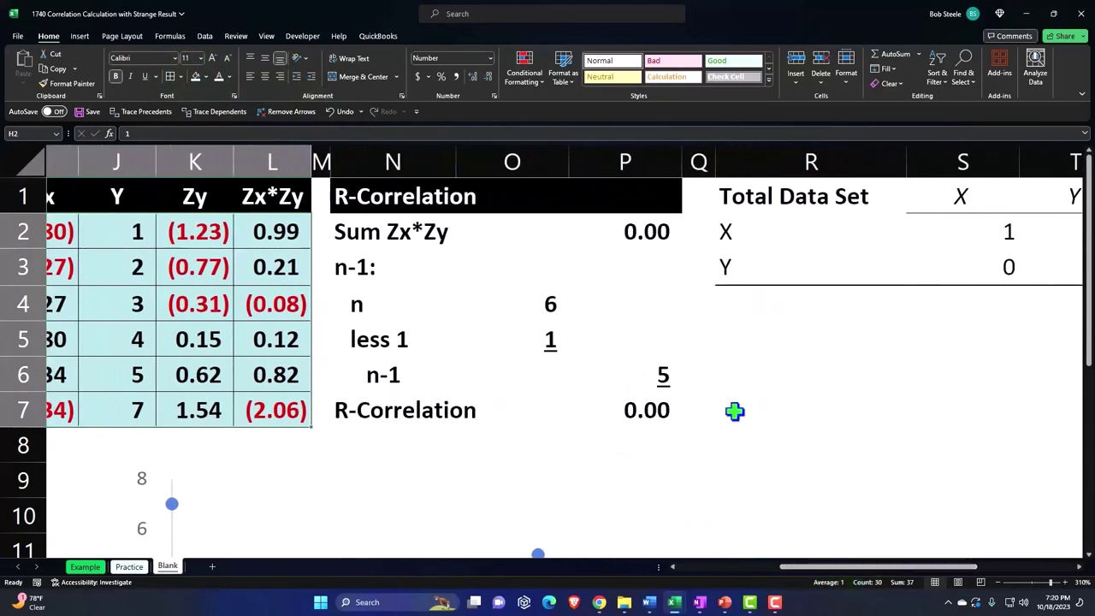
Add borders and light fill to the R-Correlation block N2:P7 and both correlation tables' values.
drag(411, 229, 610, 409)
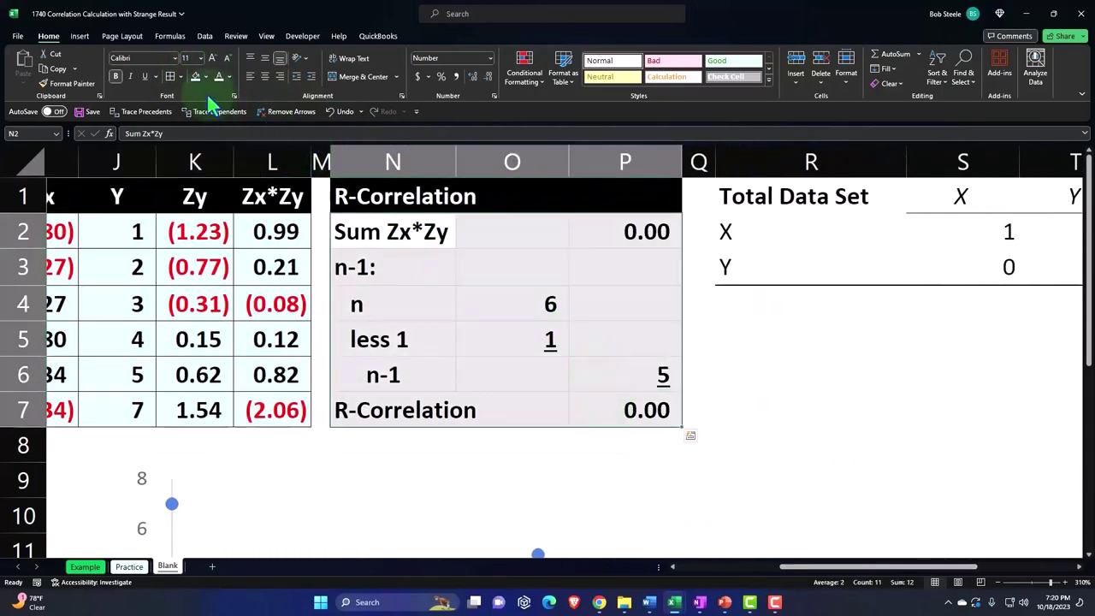
click(172, 79)
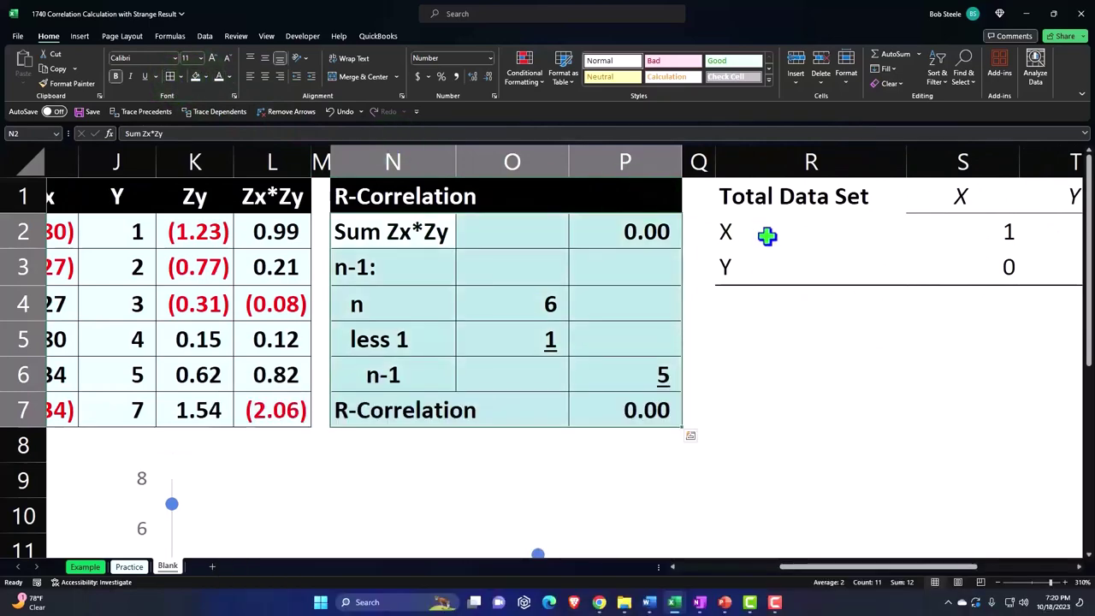
drag(765, 237, 941, 256)
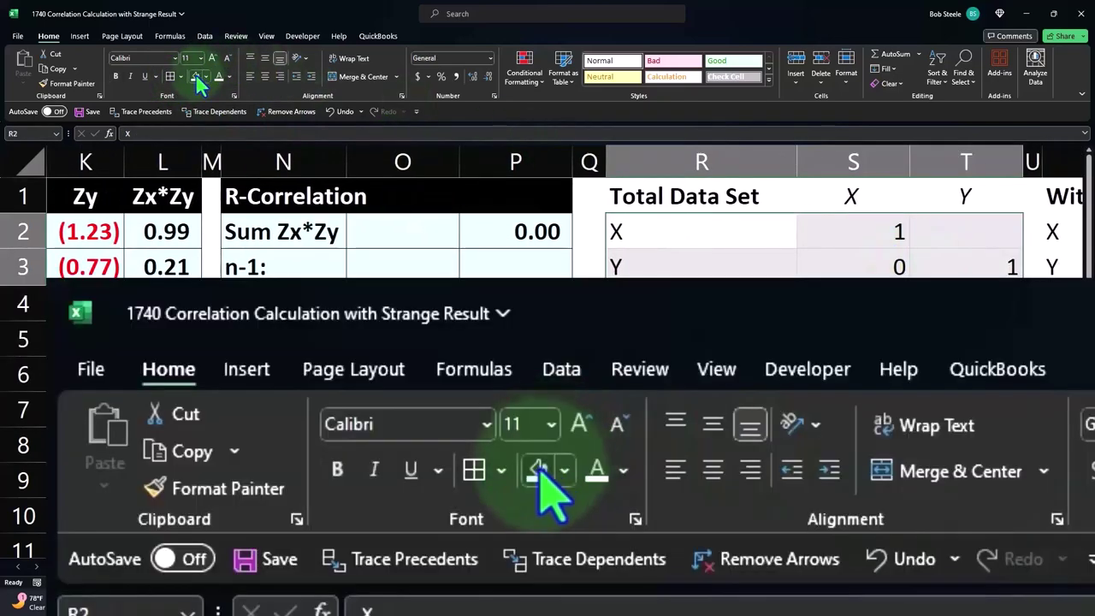
click(196, 77)
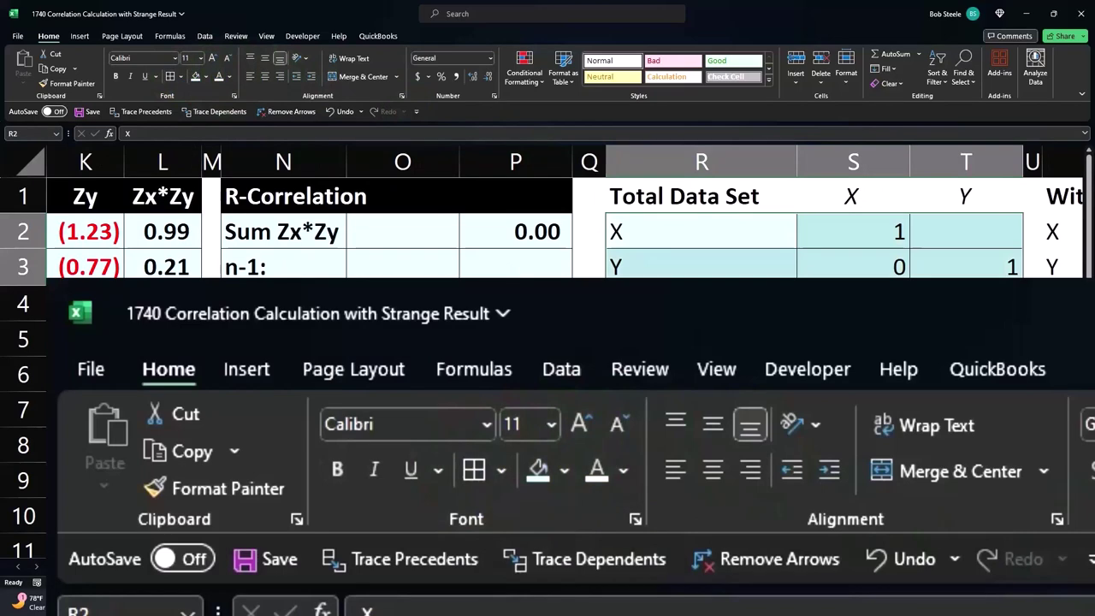
scroll(918, 298, right, 2)
drag(949, 242, 1029, 268)
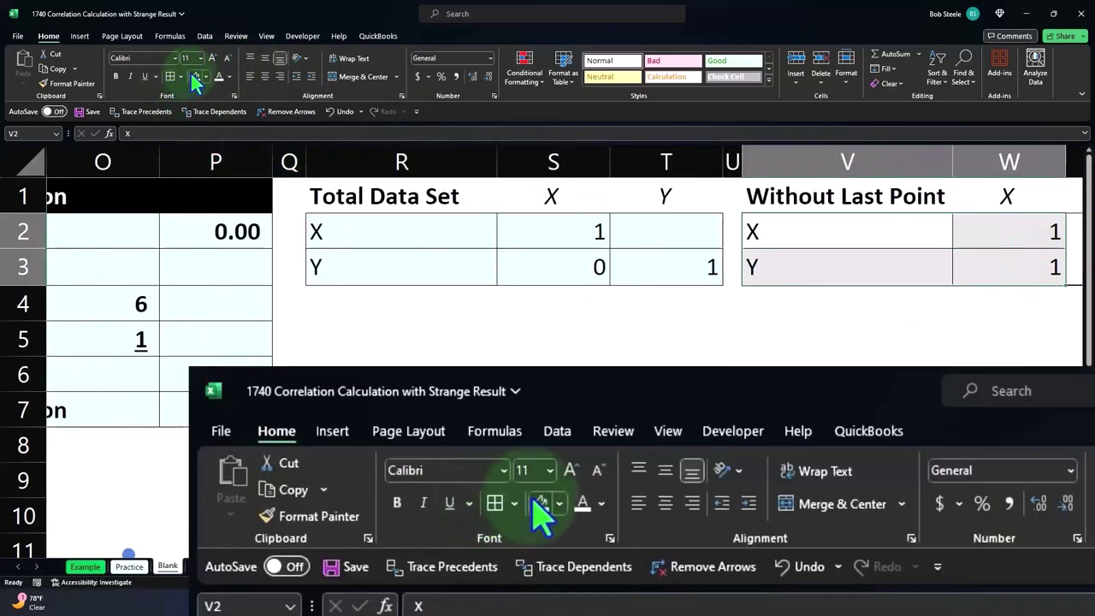
Fill the header rows R1:T1 and V1:X1 black.
drag(354, 190, 625, 190)
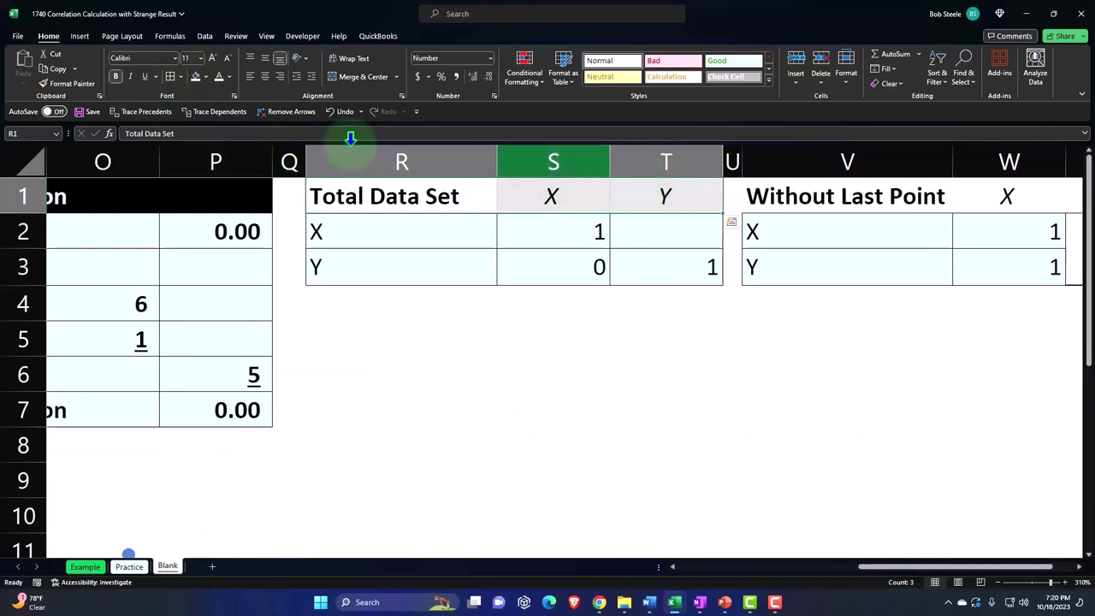
click(205, 76)
click(207, 111)
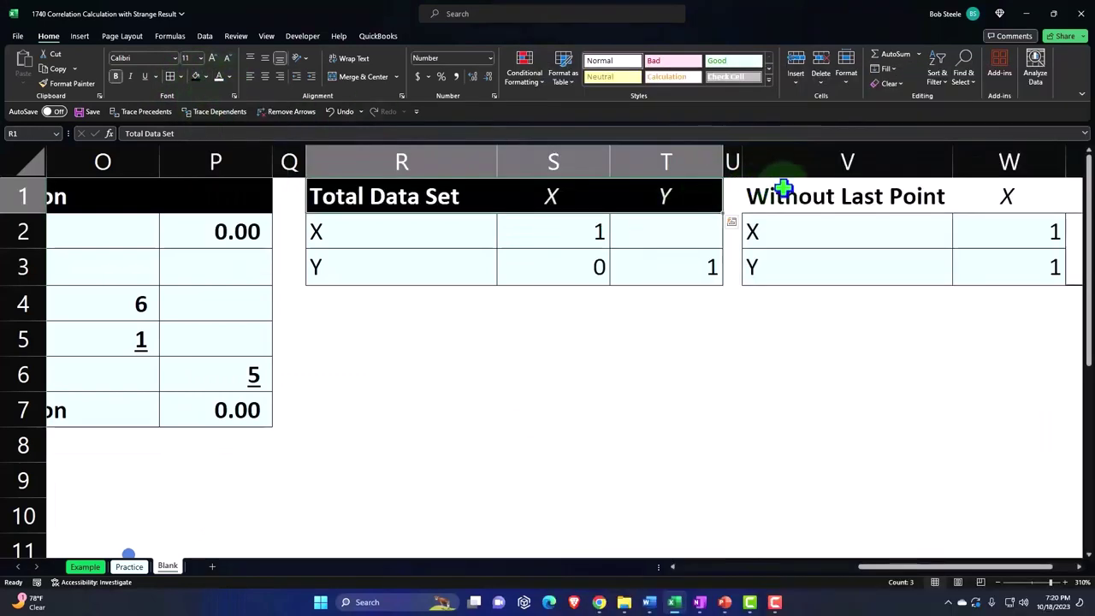
drag(778, 181, 916, 196)
click(196, 76)
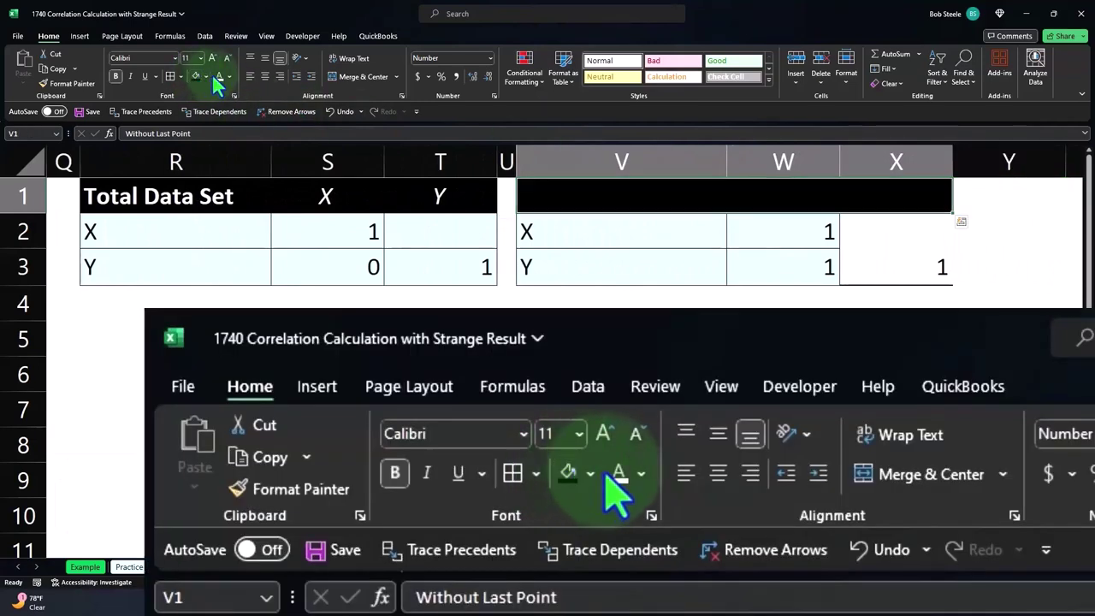
Narrow the X and Y columns S, T, W and X together.
click(359, 164)
drag(387, 165, 441, 163)
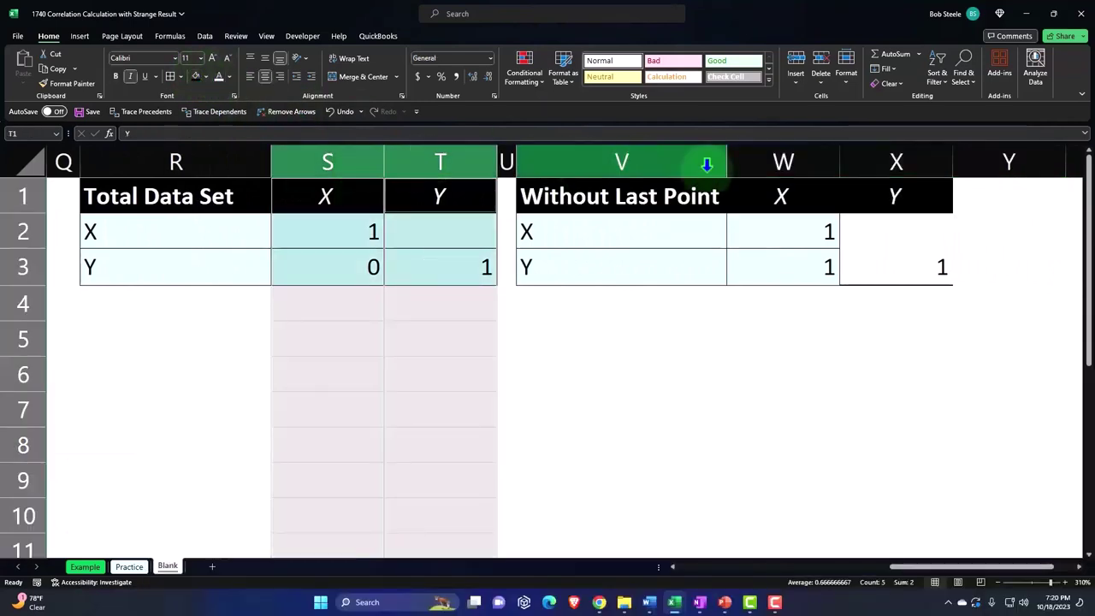
drag(782, 162, 807, 162)
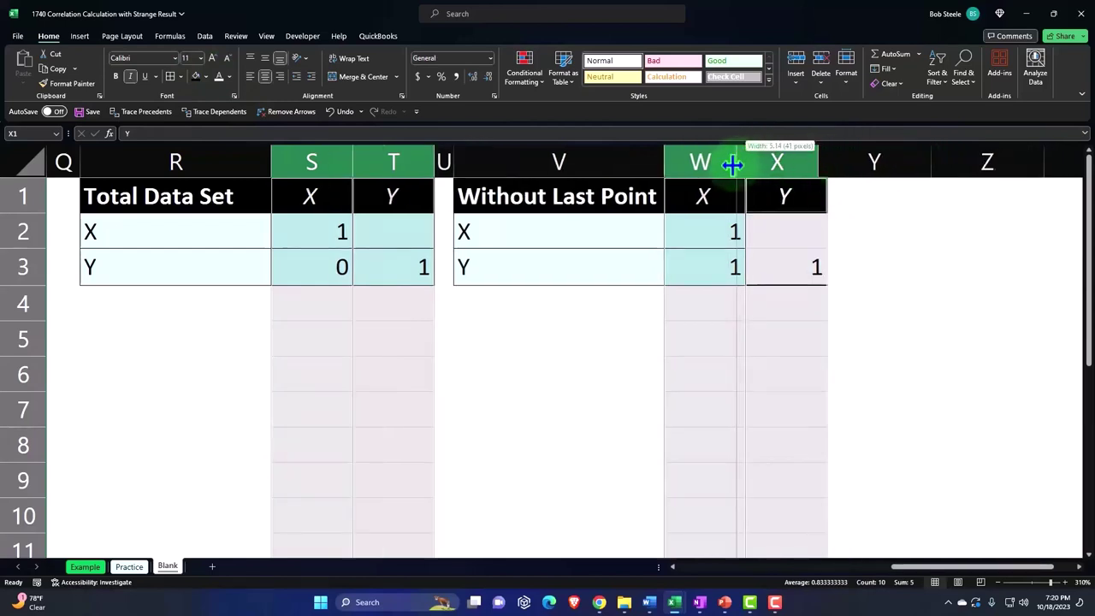
drag(732, 164, 660, 157)
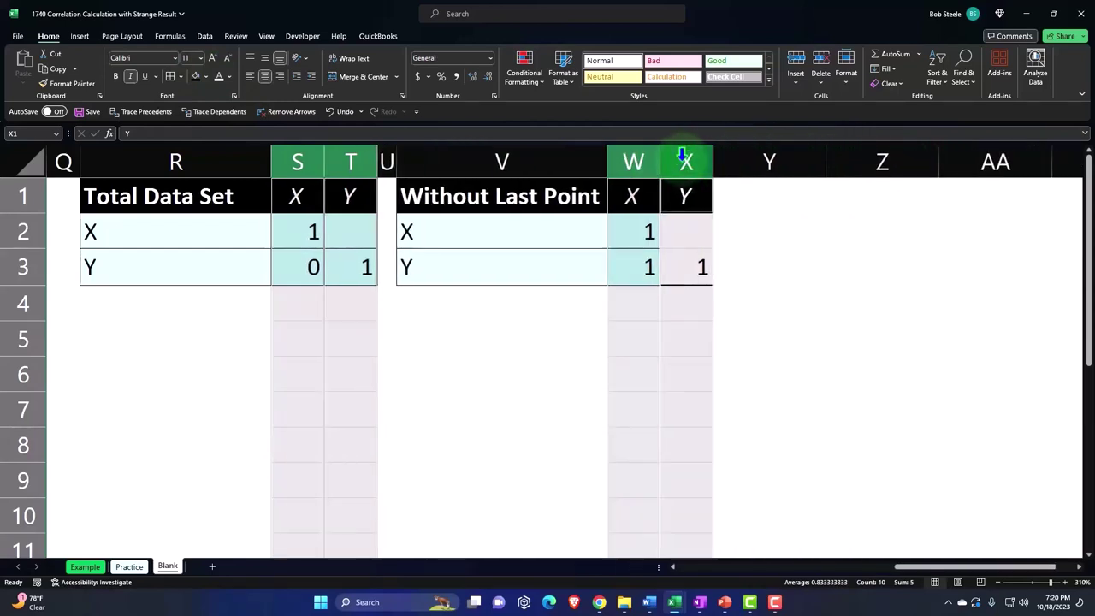
click(551, 331)
drag(937, 570, 885, 577)
Select spacer columns U and Q and insert columns with Ctrl+Shift+Plus.
click(673, 161)
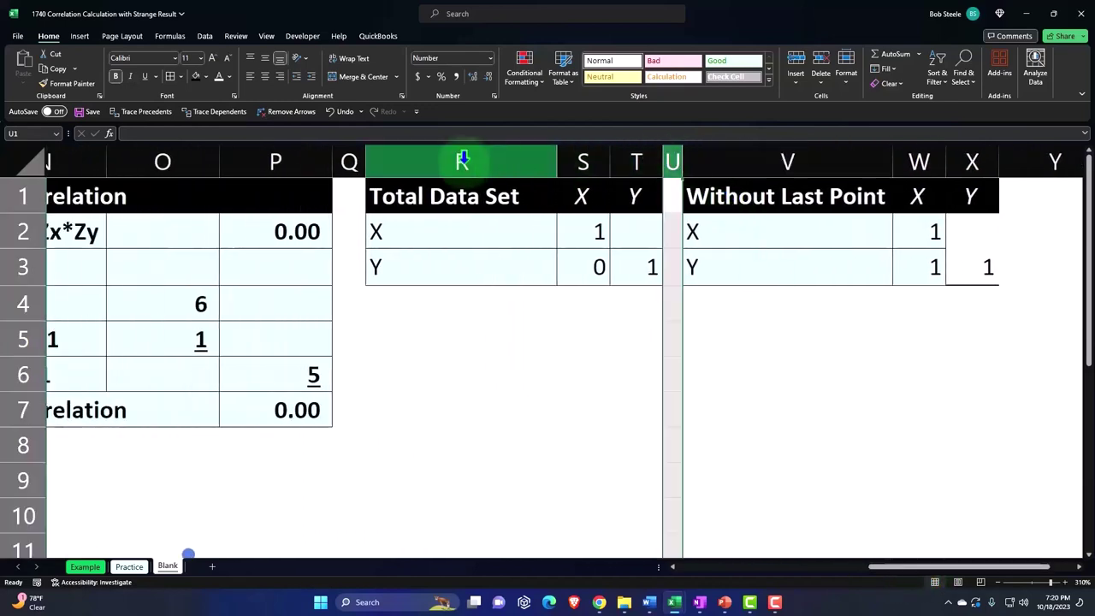
click(349, 161)
key(ctrl+shift+plus)
drag(887, 579, 723, 573)
Narrow spacer columns M, G and C to about 0.58 width, then reselect cell D4.
click(597, 160)
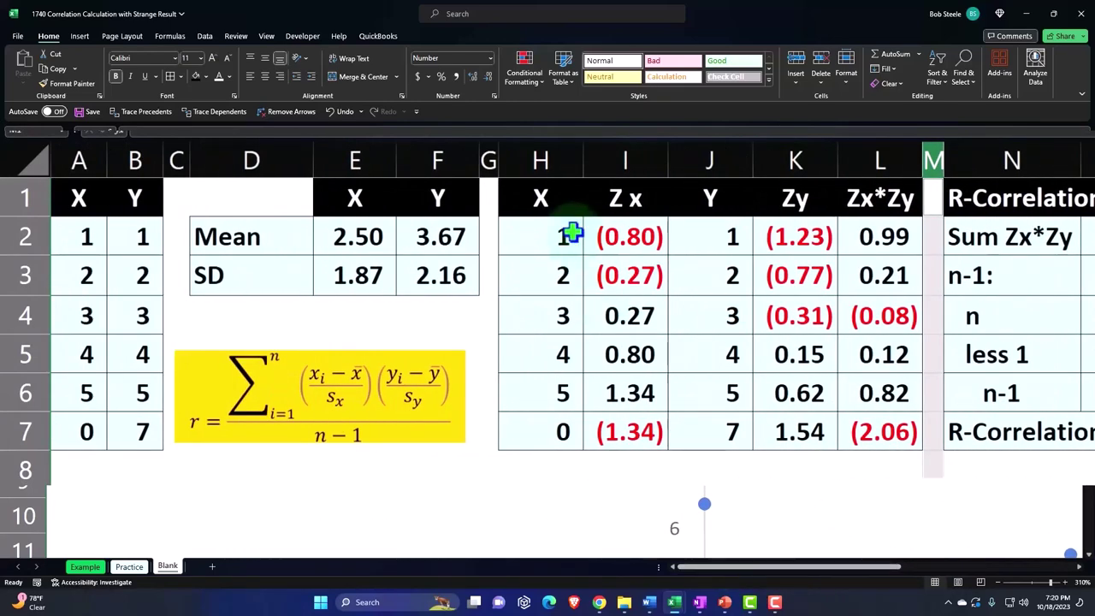
ctrl+click(489, 154)
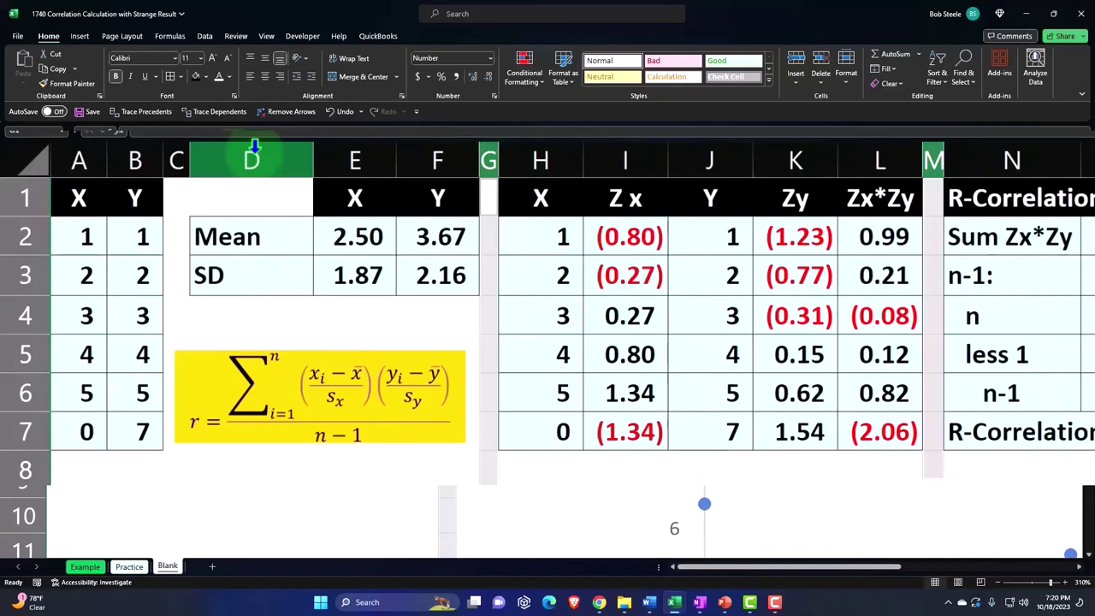
ctrl+click(174, 156)
drag(177, 161, 174, 161)
click(345, 309)
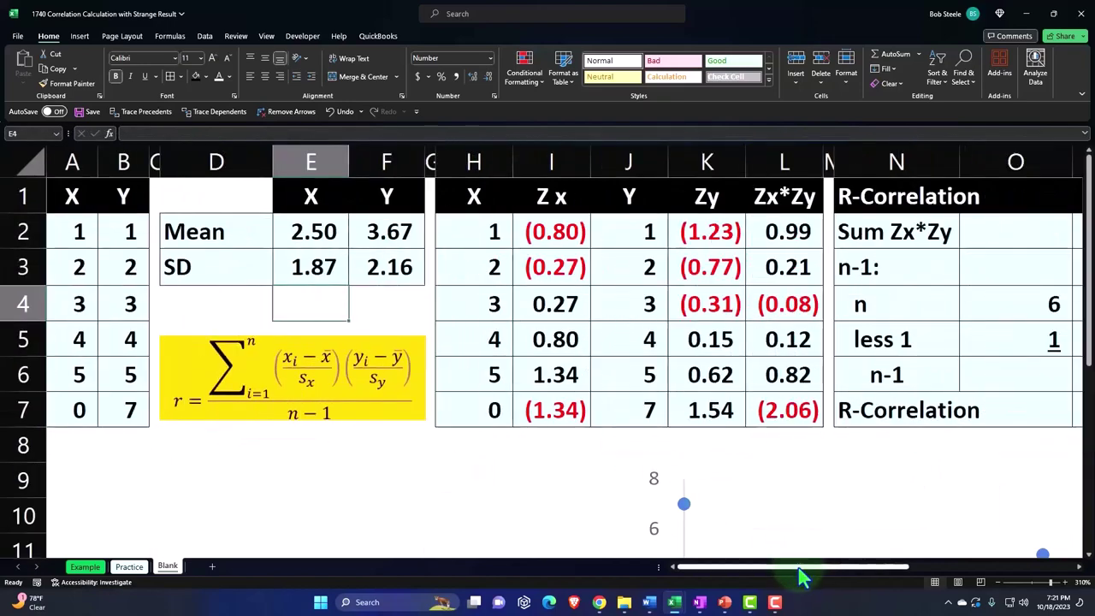
drag(800, 577, 659, 577)
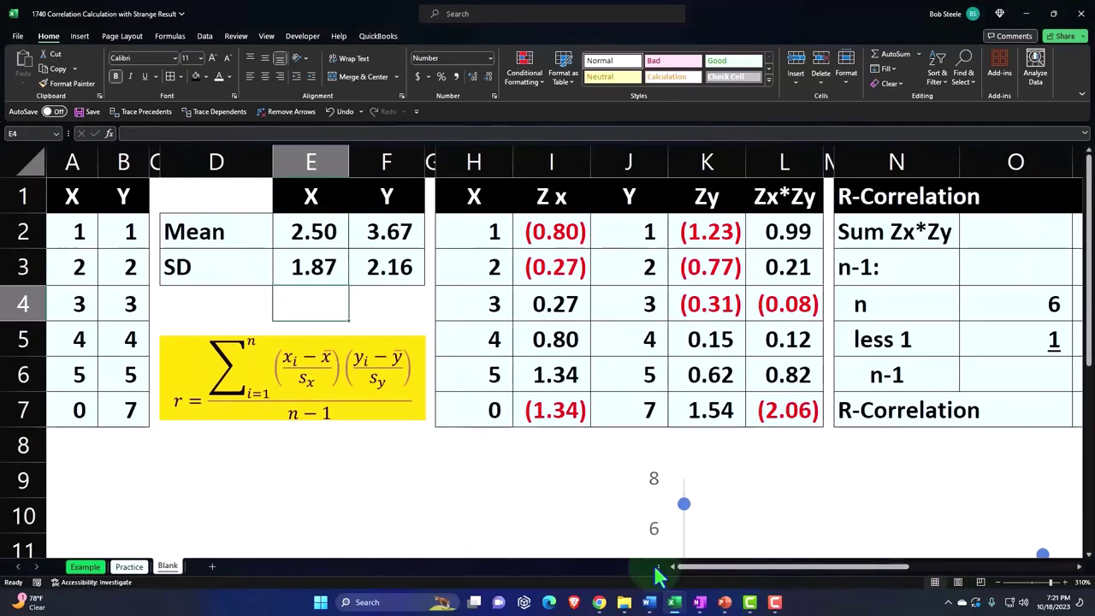
click(232, 311)
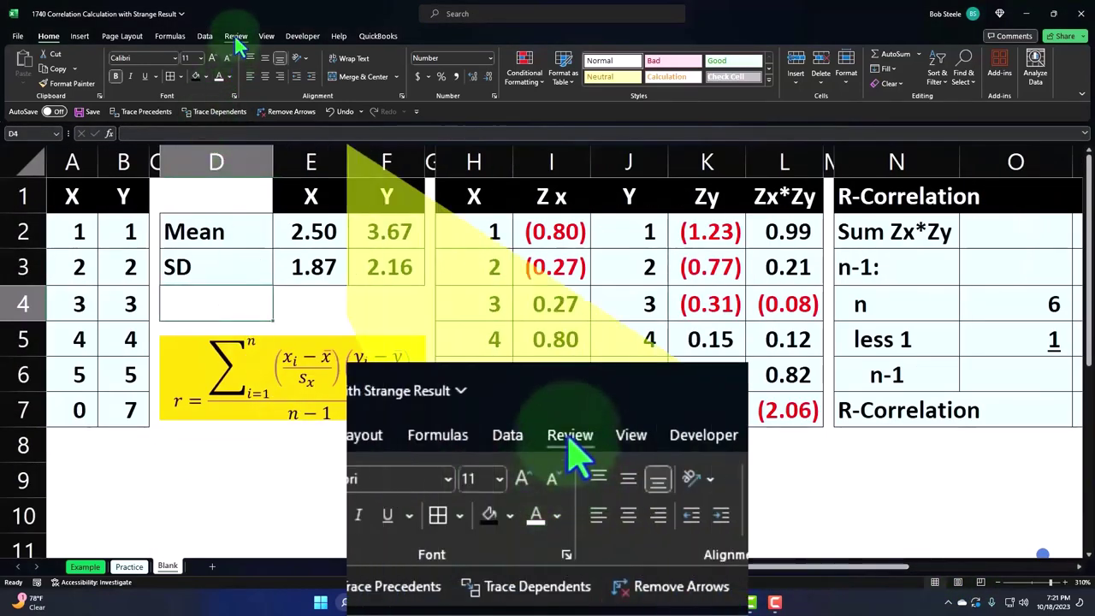
Spell-check the worksheet from the Review tab and dismiss the continue-from-beginning prompt.
click(236, 38)
click(24, 65)
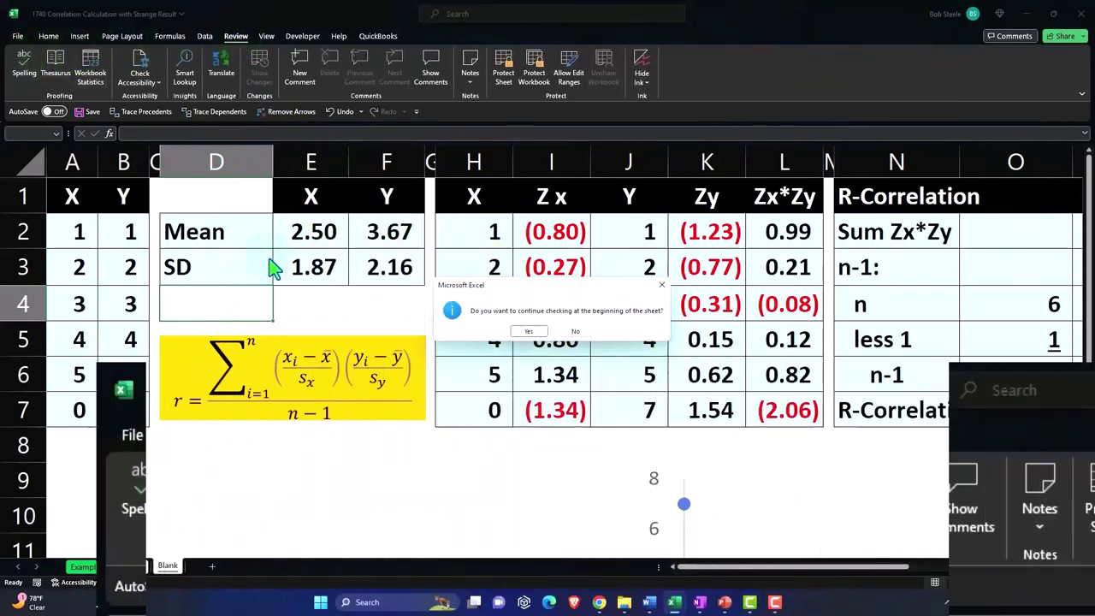
click(664, 288)
Inspect cells F4, I11 and F8 of the correlation tables.
click(365, 299)
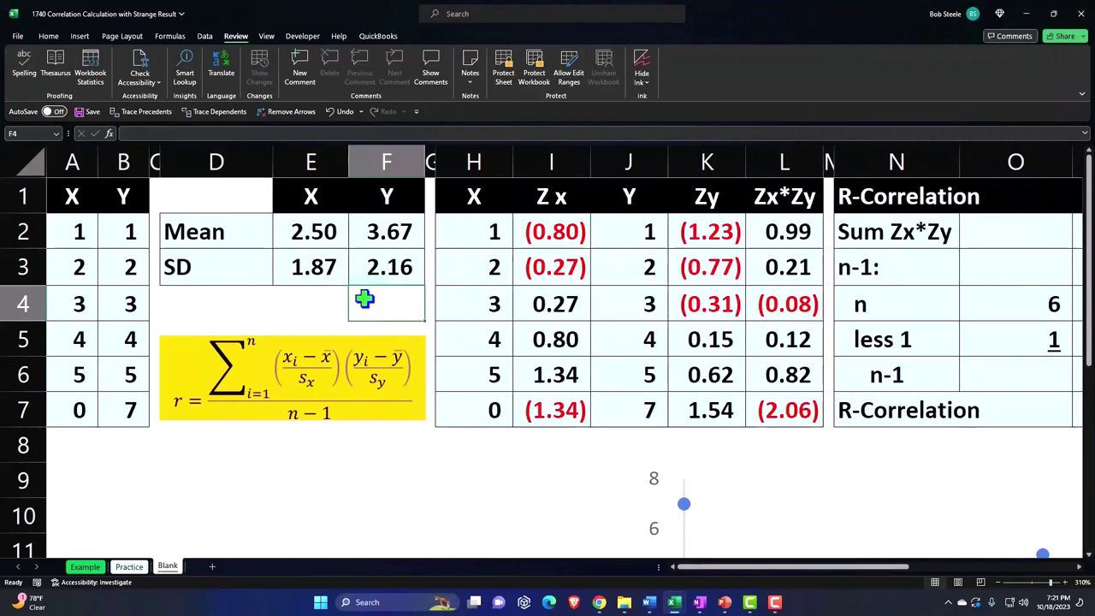
ctrl+scroll(364, 298, down, 2)
click(498, 508)
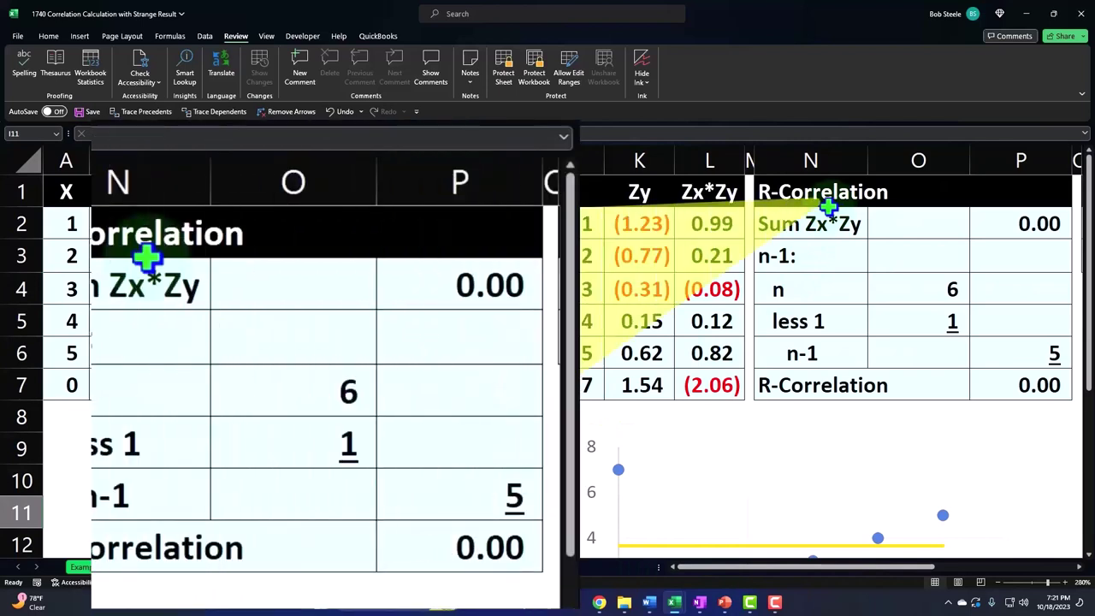
click(347, 418)
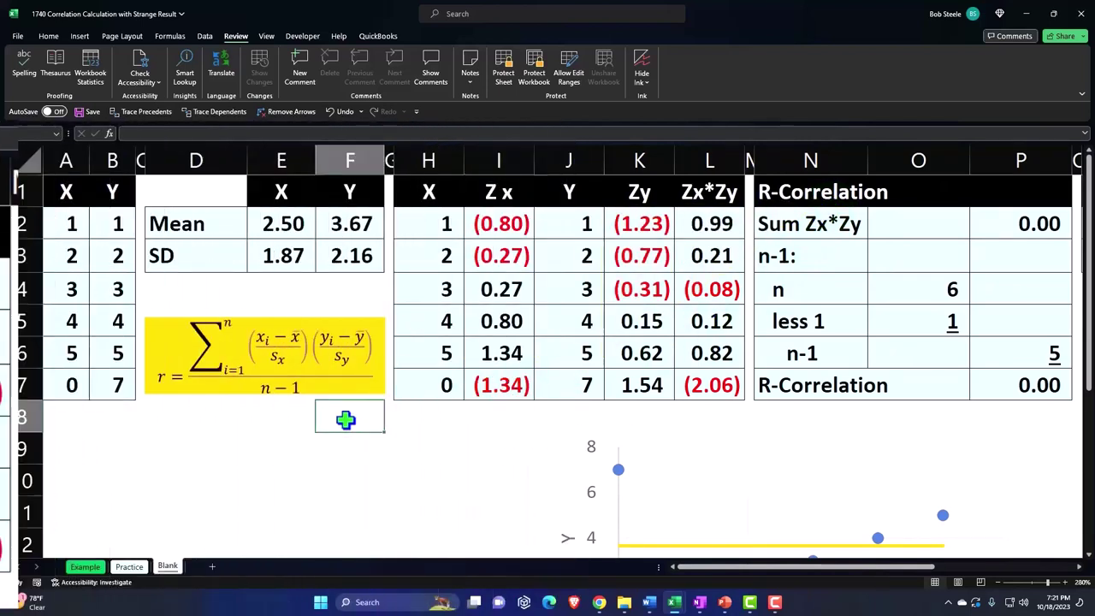